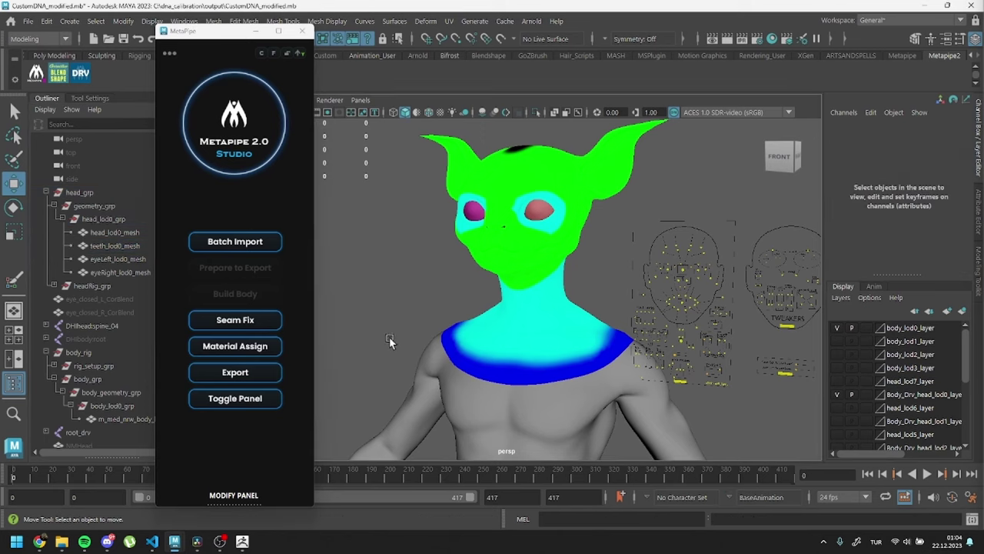
Review Maya's Export Selection FBX options, then cancel the dialog.
left_click(27, 21)
left_click(73, 197)
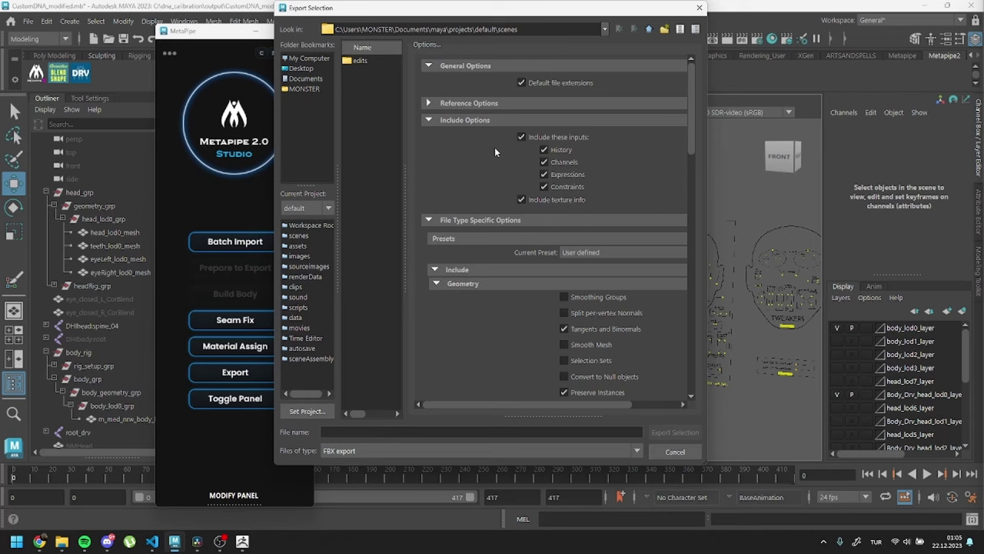
left_click_drag(690, 112, 690, 162)
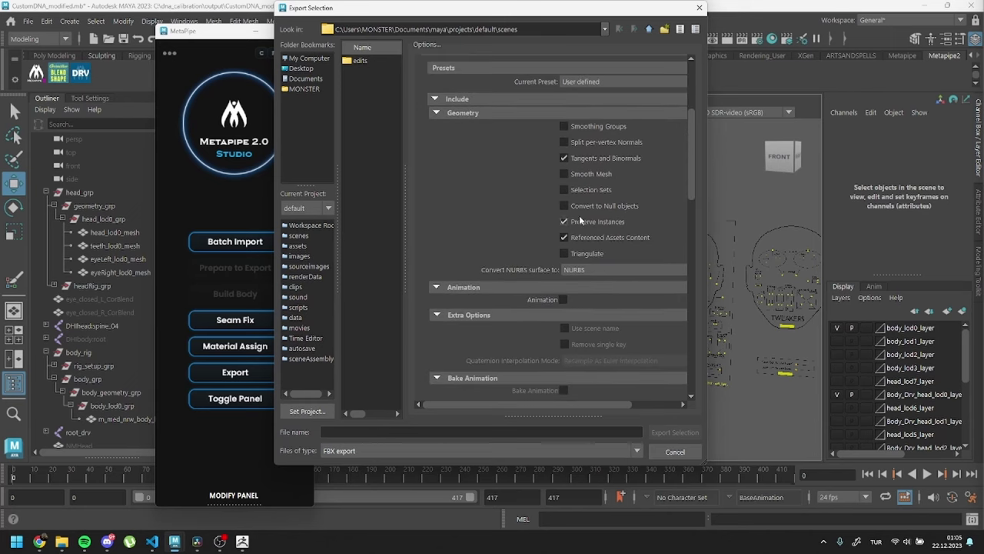
left_click(671, 452)
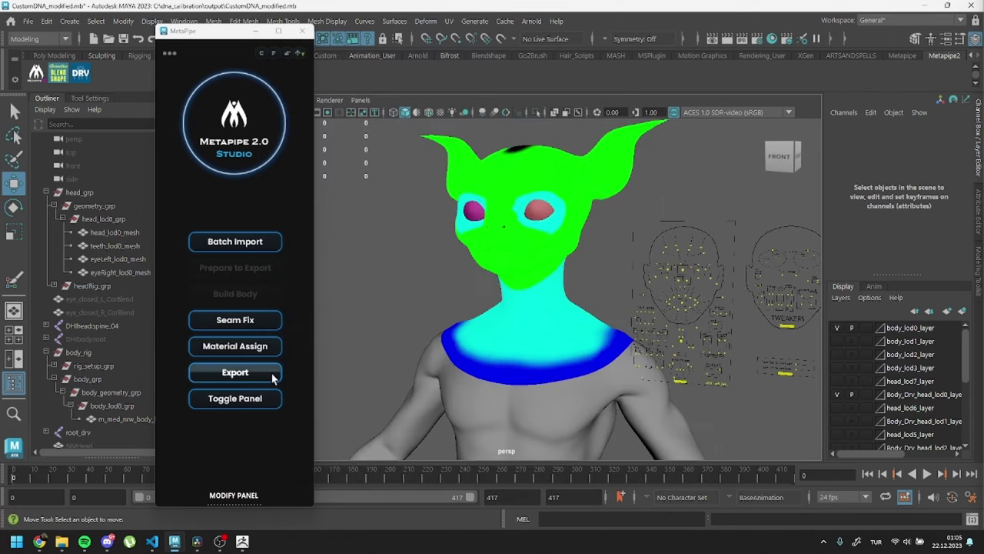
Export the creature meshes via MetaPipe, then add the local CustomDNA MetaHuman from Quixel Bridge.
left_click(236, 372)
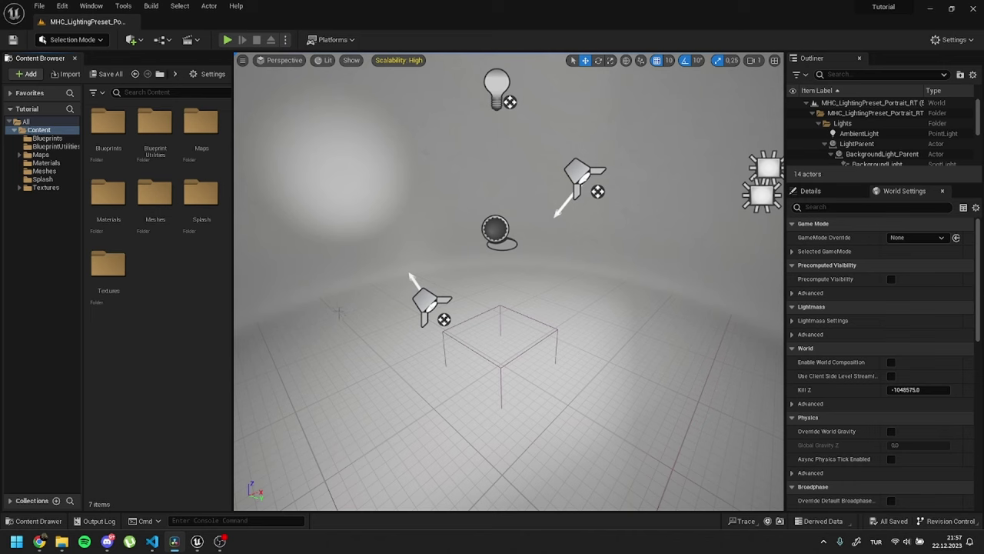
left_click(132, 40)
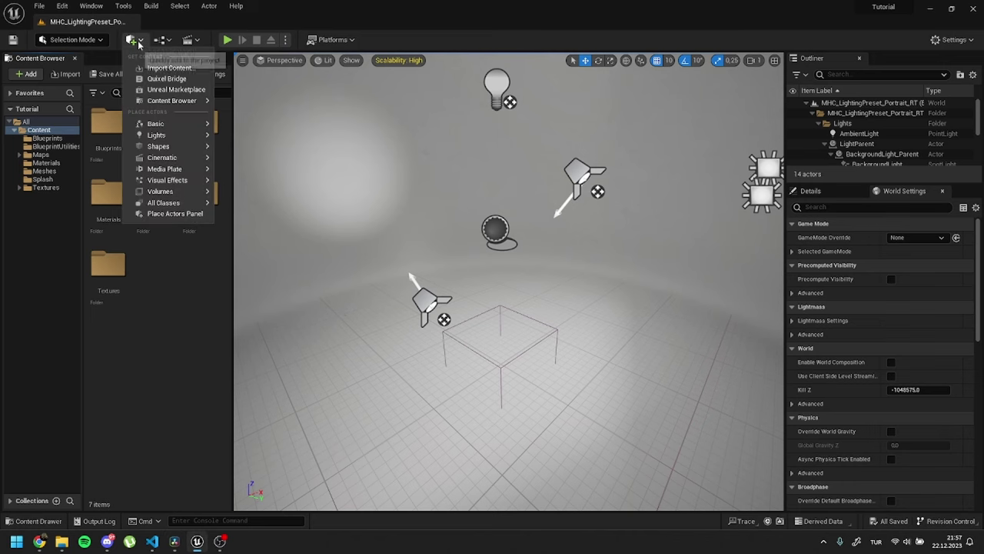
left_click(149, 79)
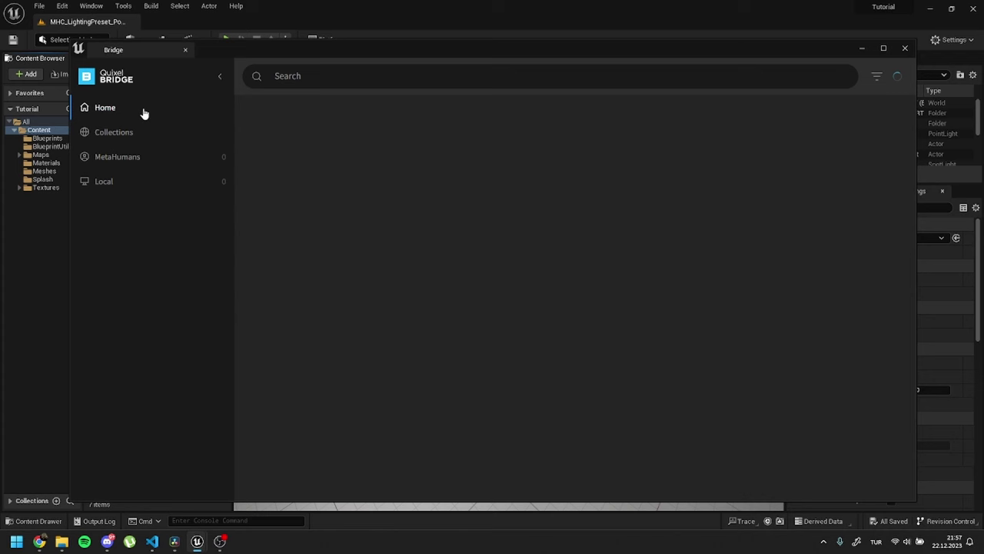
left_click(109, 188)
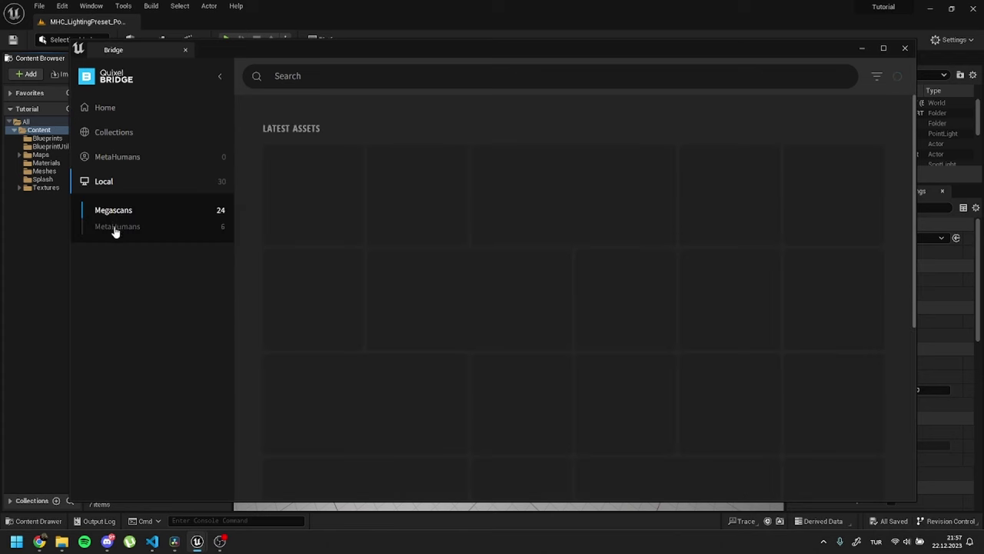
left_click(116, 251)
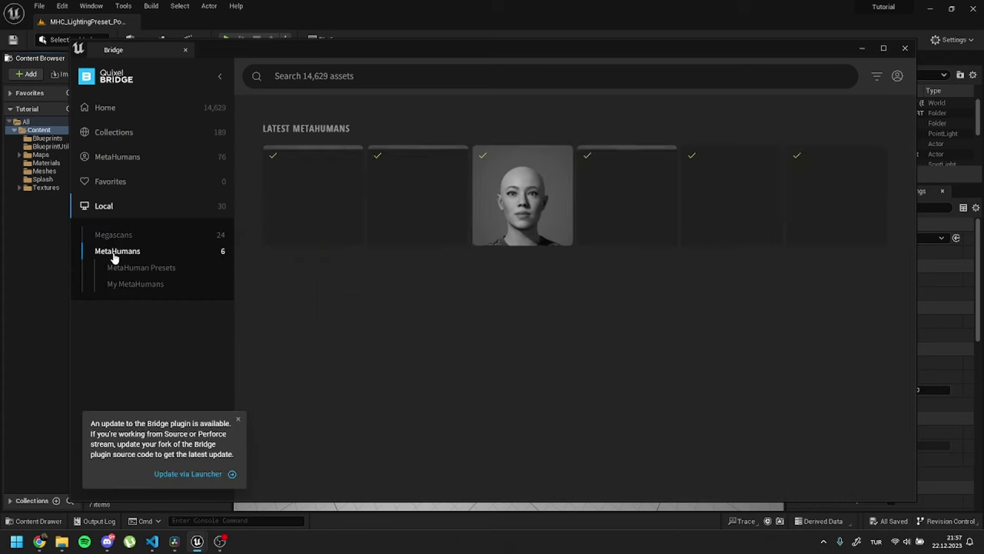
left_click(441, 213)
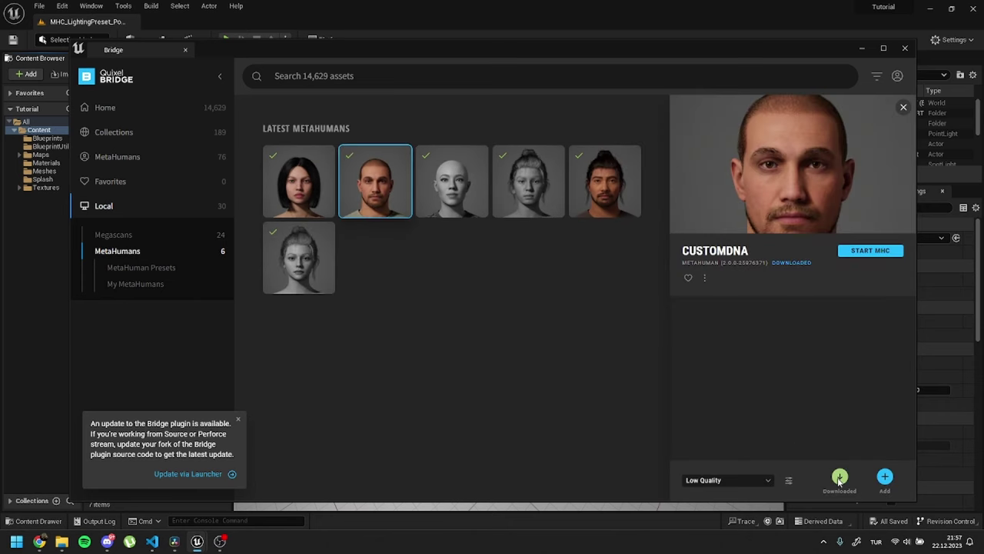
left_click(890, 479)
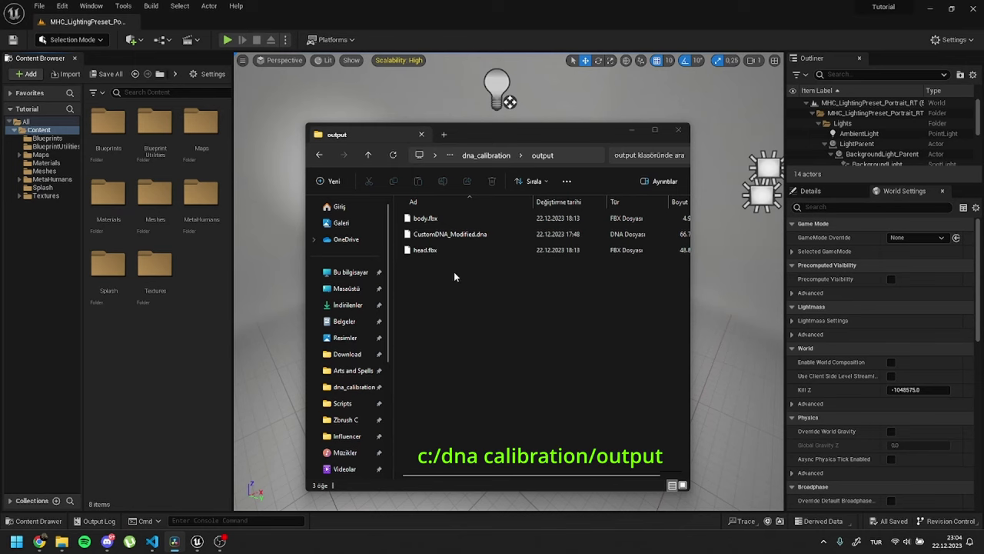
Prefix the output files with 'Creature', giving Creaturehead.fbx, Creaturebody.fbx and Creature.dna.
left_click_drag(453, 271, 425, 260)
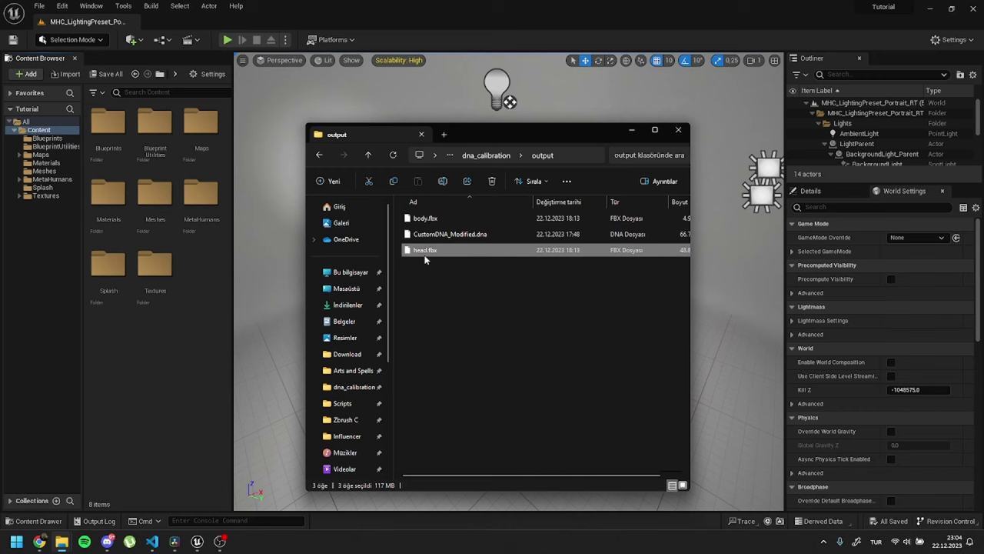
left_click(416, 253)
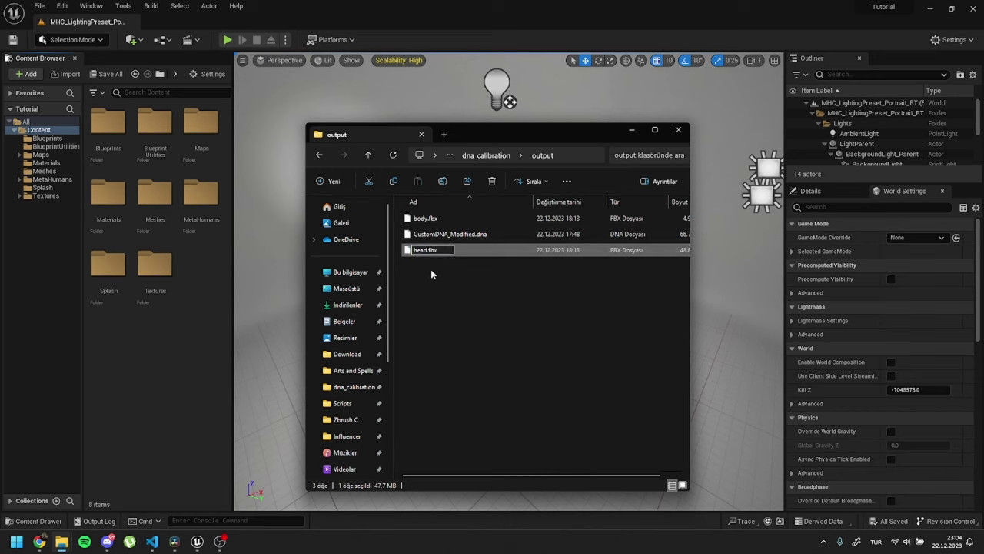
key("Home")
type("Creature")
key("Return")
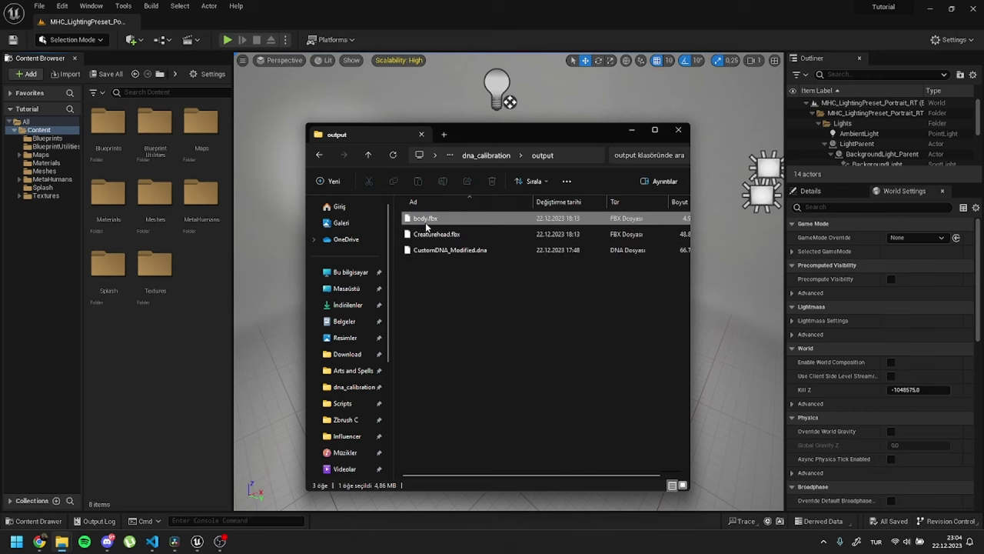
left_click(421, 222)
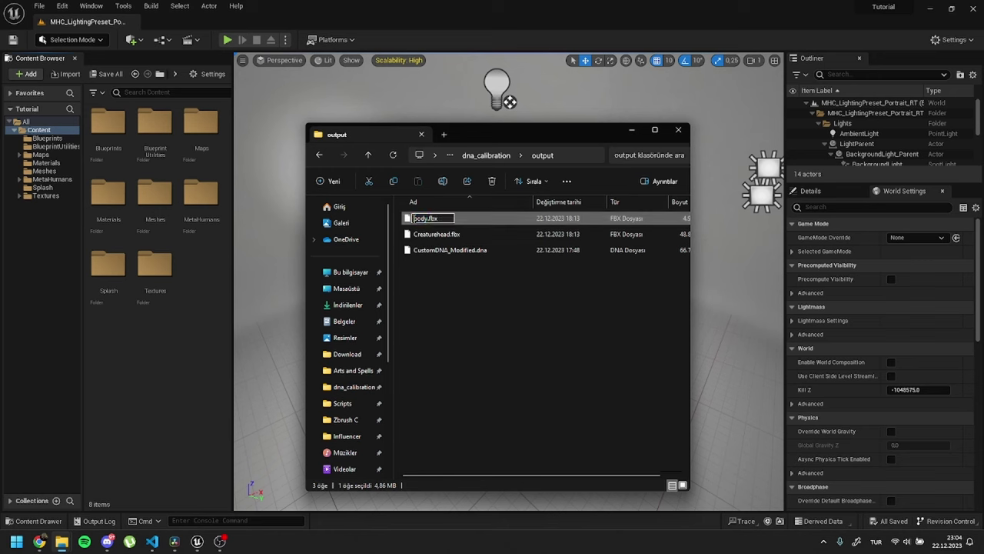
type("Creature")
left_click(436, 252)
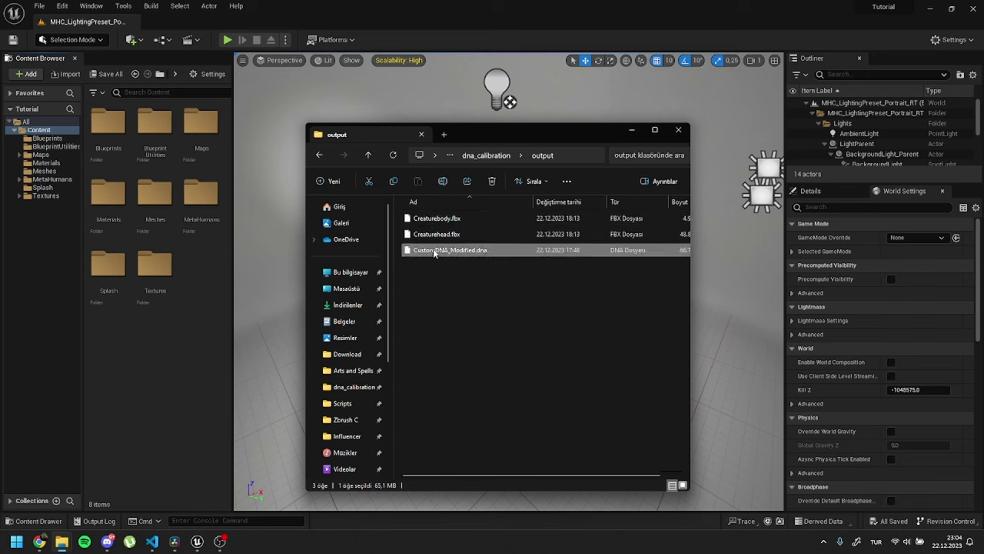
left_click(436, 252)
type("Creature.dna")
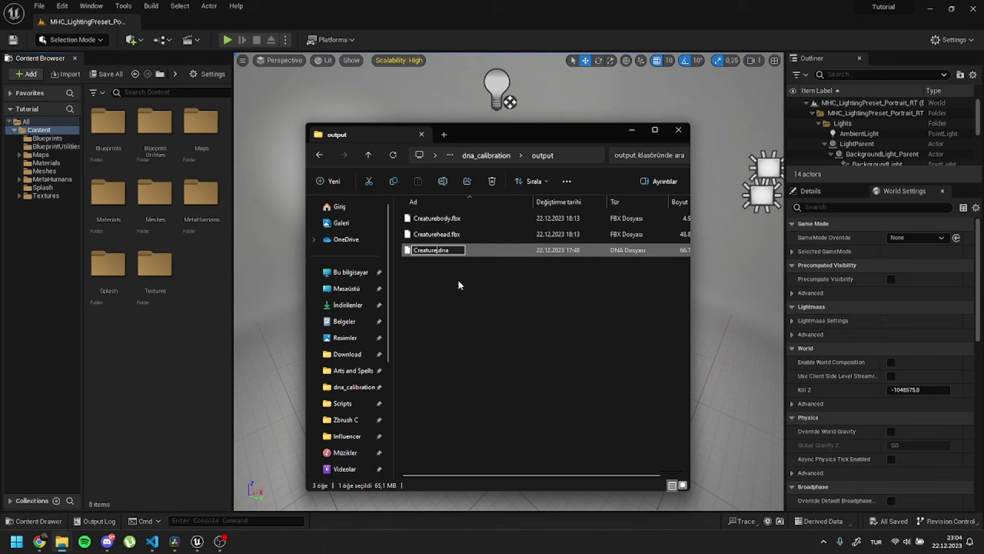
left_click(461, 286)
Import Creaturehead.fbx into CustomMeshes using Face_Archetype_Skeleton and Face_Archetype_Physics.
left_click_drag(434, 254, 187, 258)
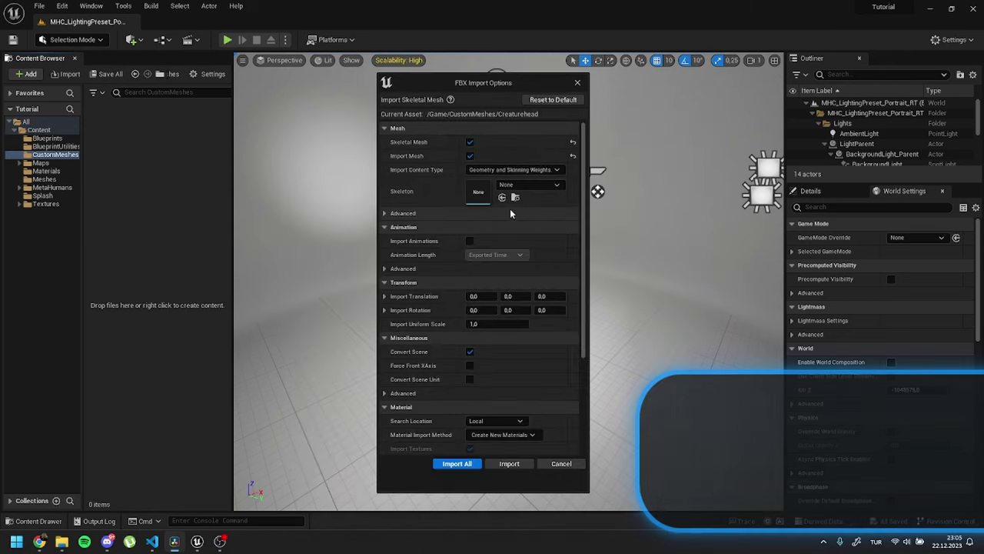
left_click(516, 187)
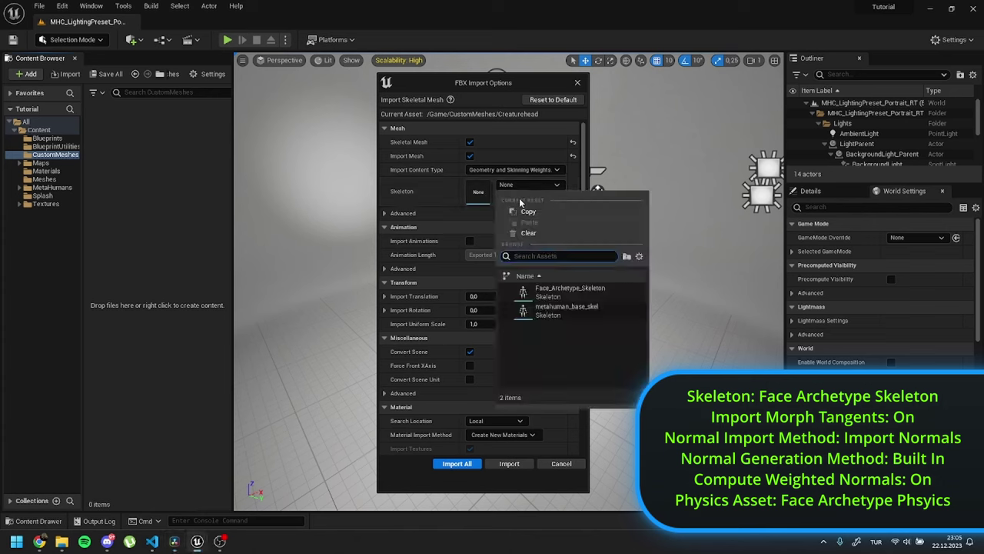
left_click(551, 291)
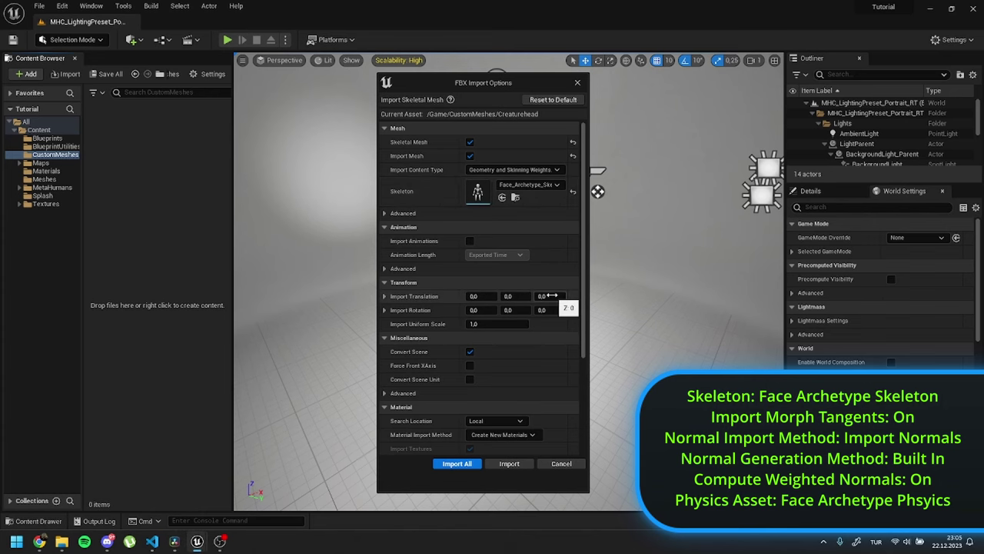
left_click(385, 213)
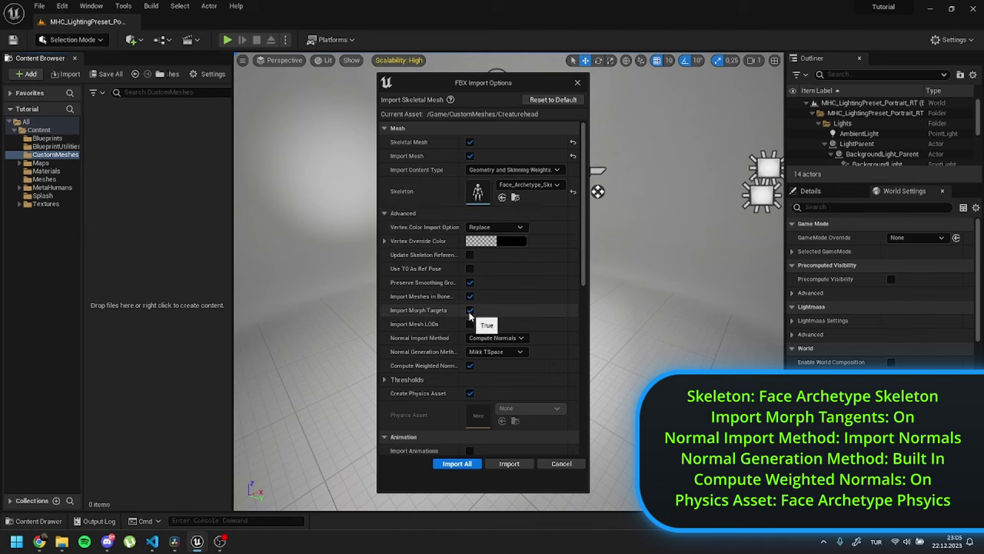
left_click(471, 393)
left_click(539, 408)
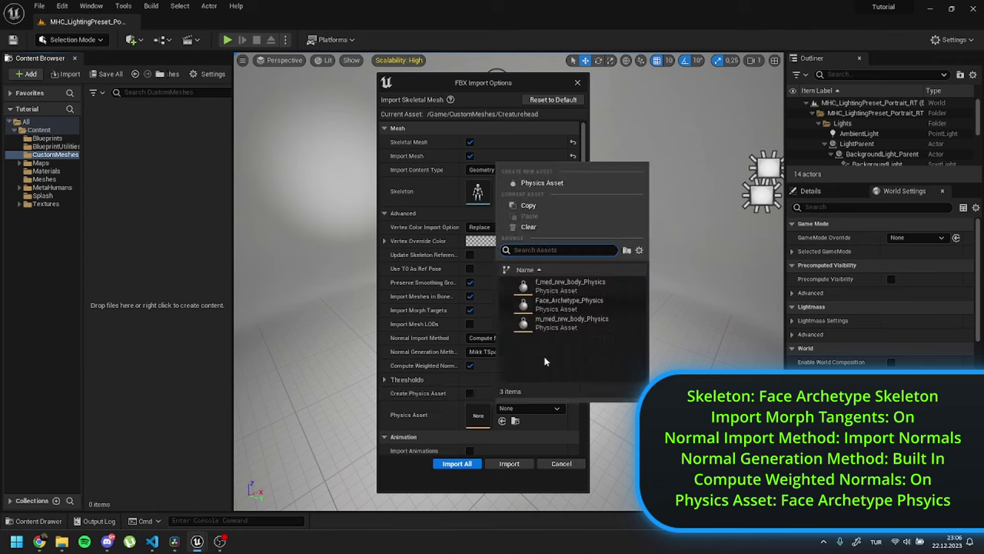
left_click(554, 302)
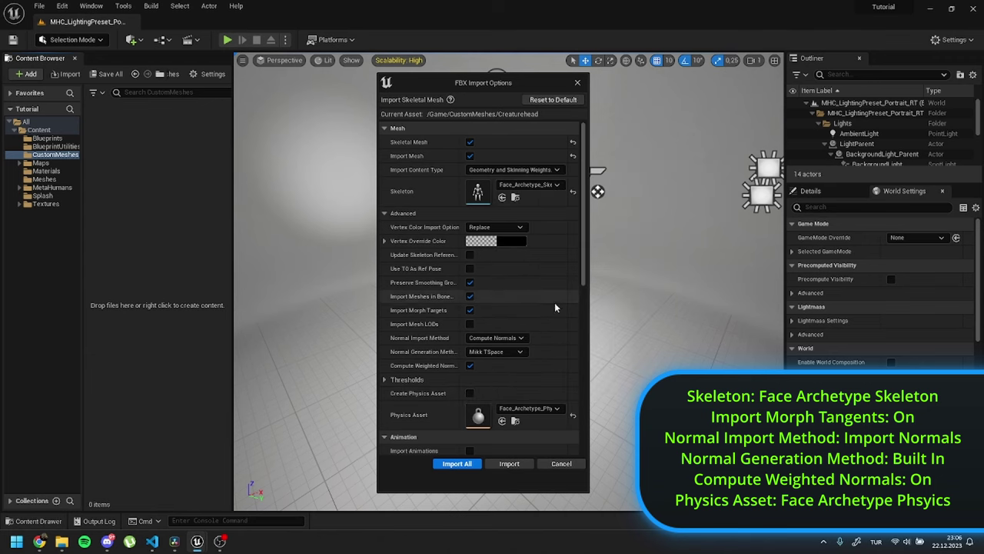
Use Built In normal generation, Do Not Create Material, no textures, and import the head.
left_click(503, 339)
left_click(507, 352)
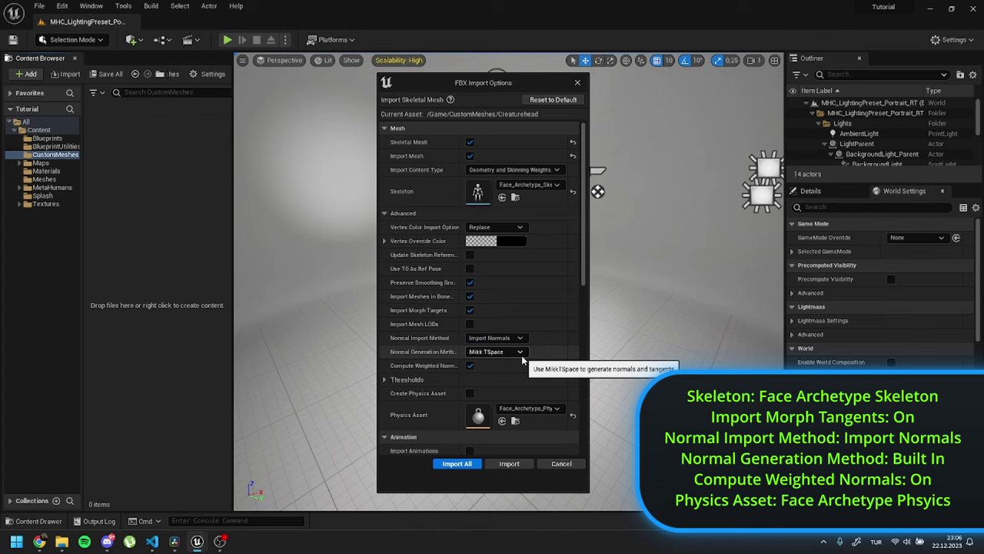
left_click(520, 352)
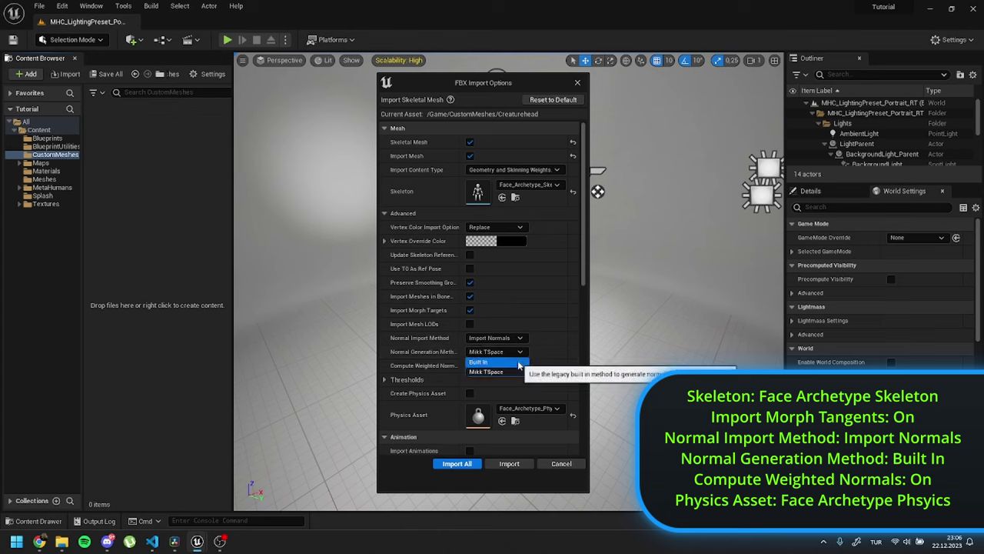
left_click(519, 363)
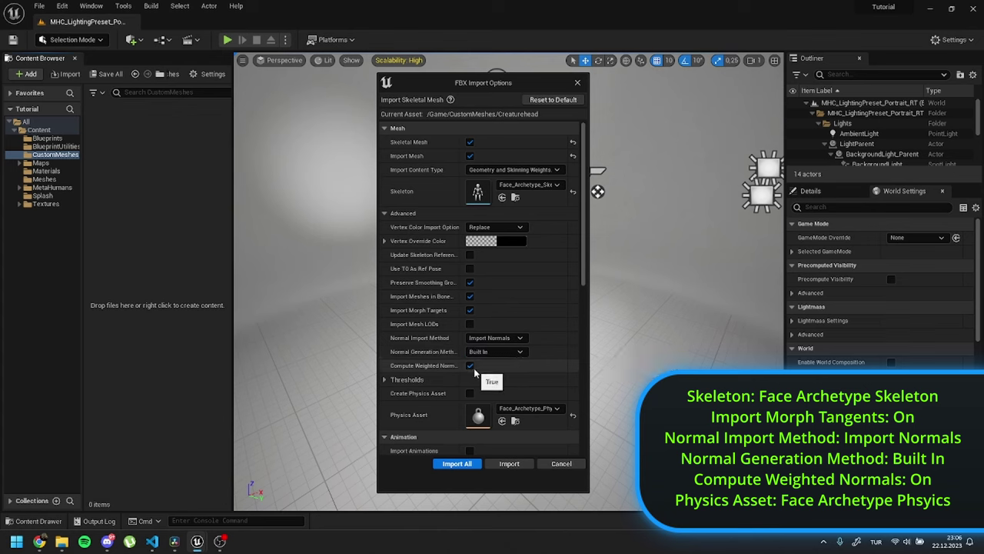
left_click_drag(585, 283, 591, 361)
scroll(509, 319, "down", 5)
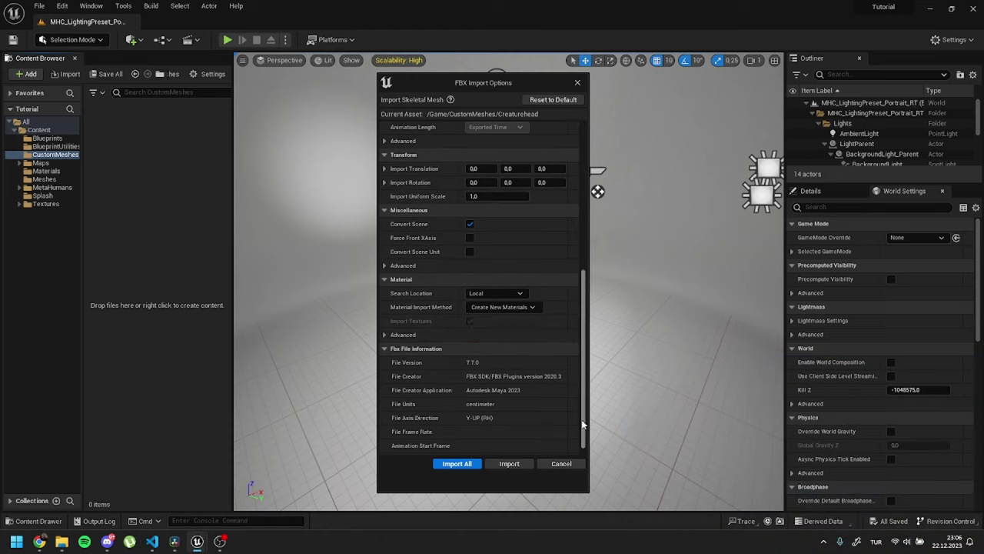
left_click(508, 307)
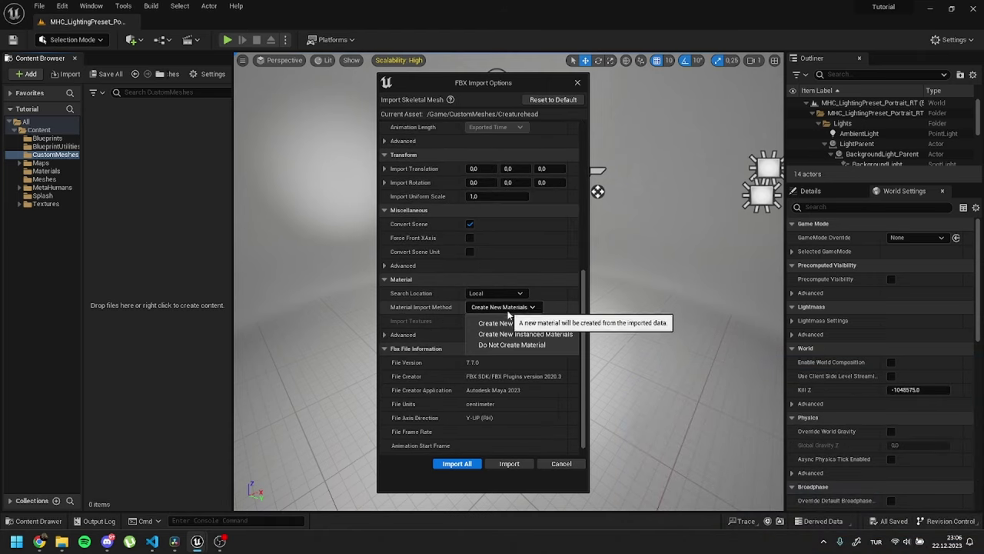
left_click(507, 344)
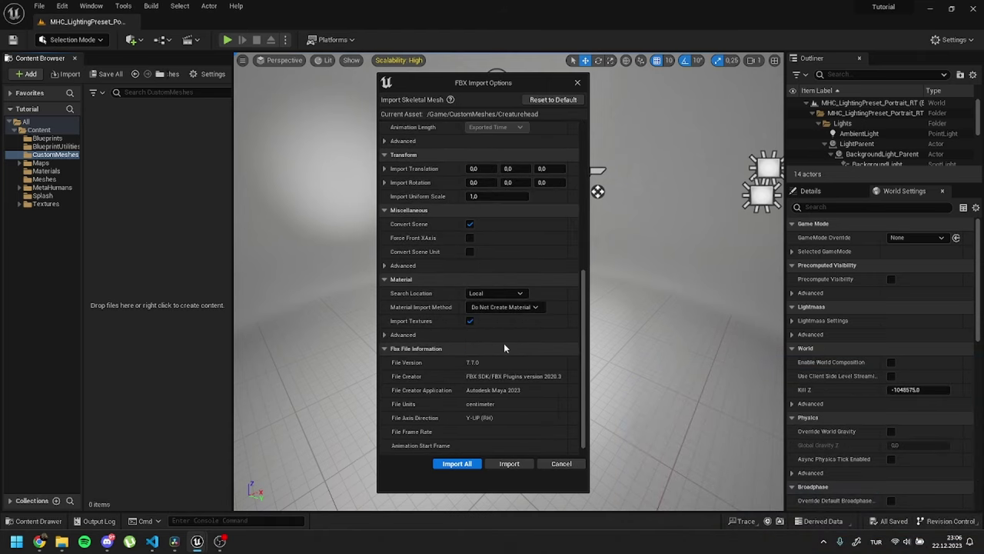
left_click(470, 320)
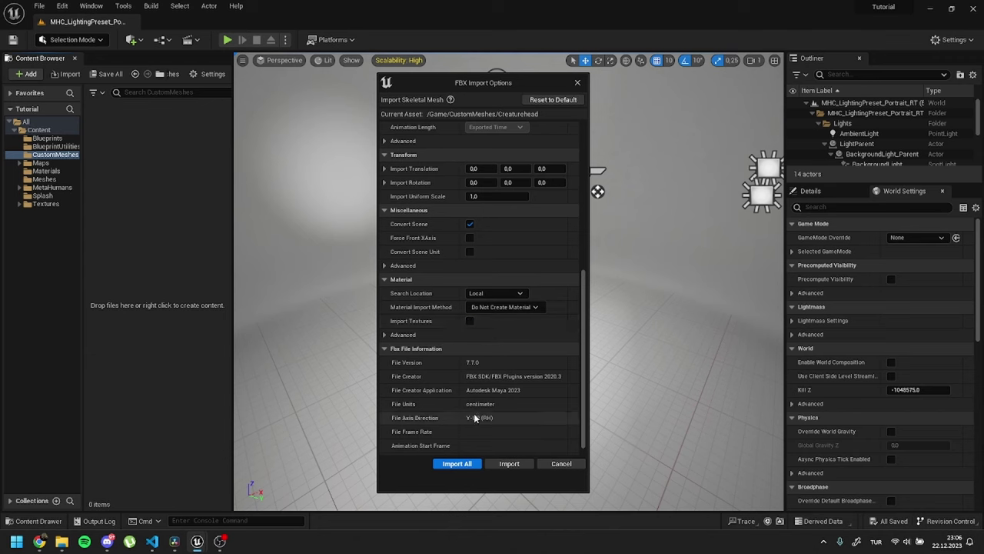
left_click(475, 466)
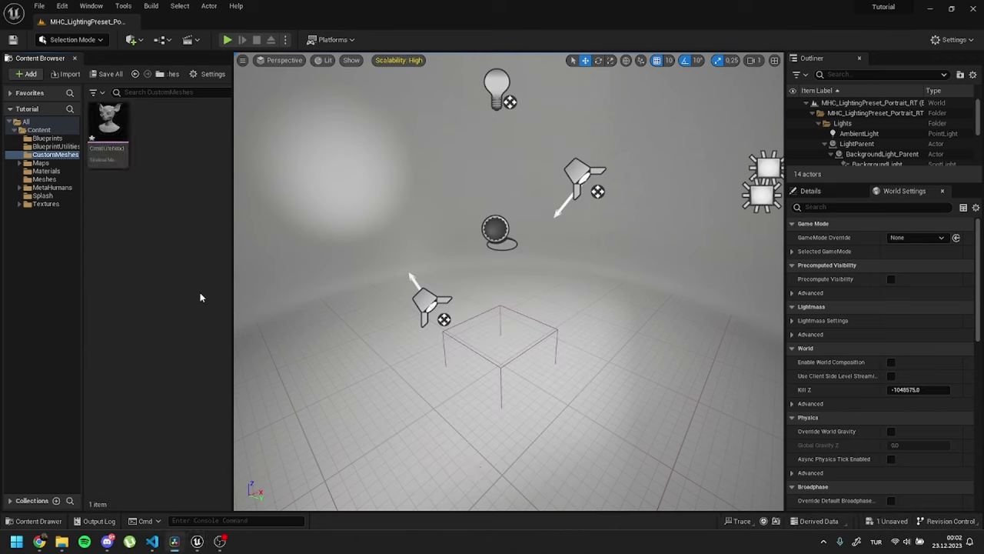
Open Creaturehead and set Section 0 to recompute tangents on the green channel.
double_click(109, 119)
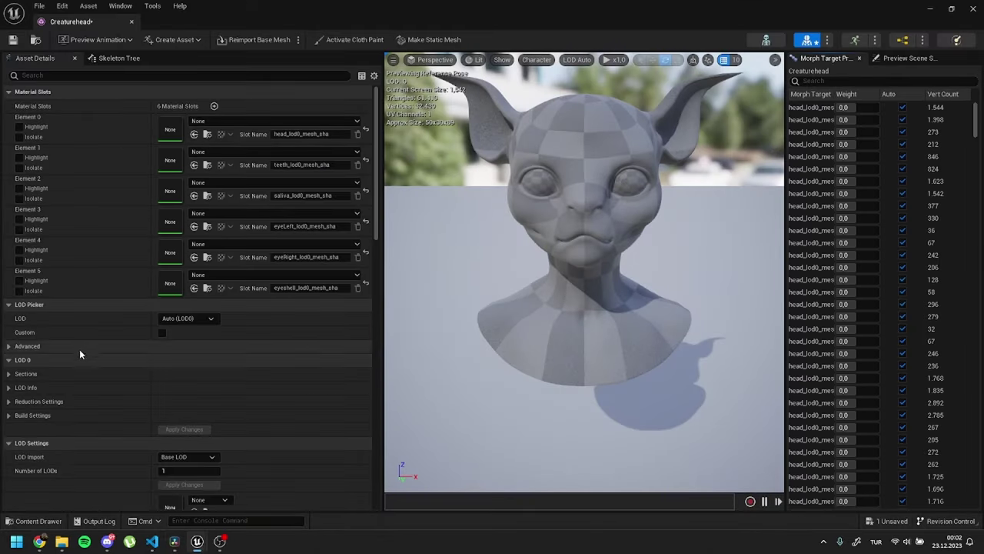
left_click(10, 374)
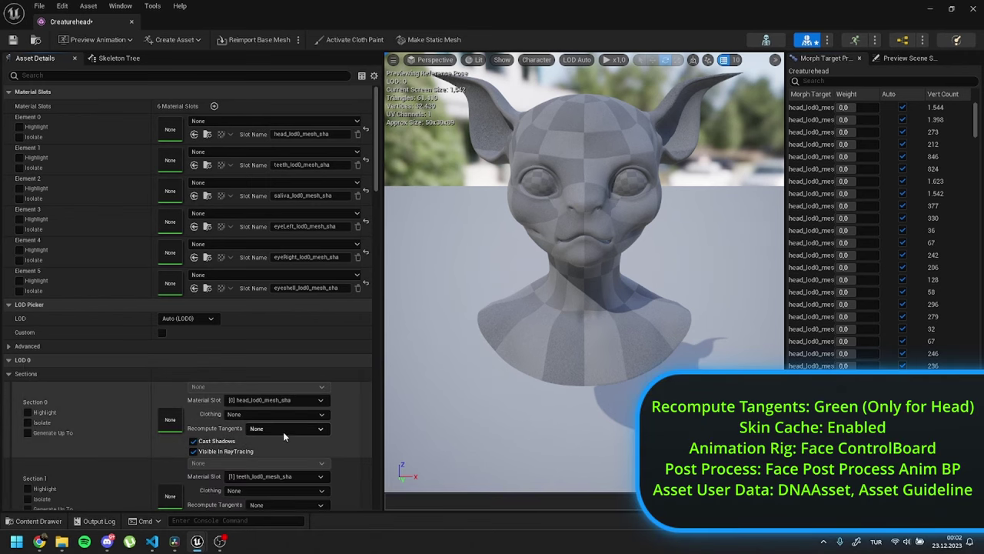
left_click(283, 429)
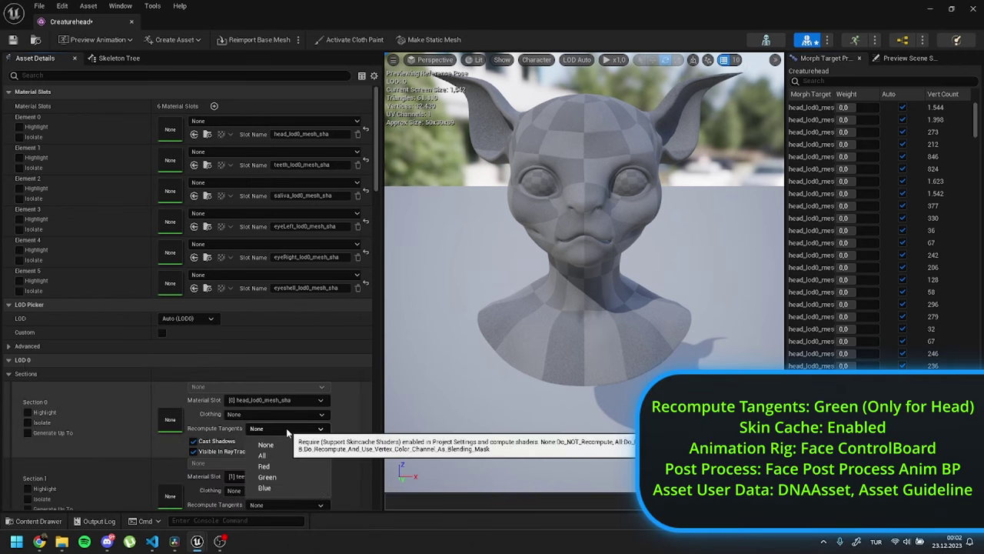
left_click(281, 477)
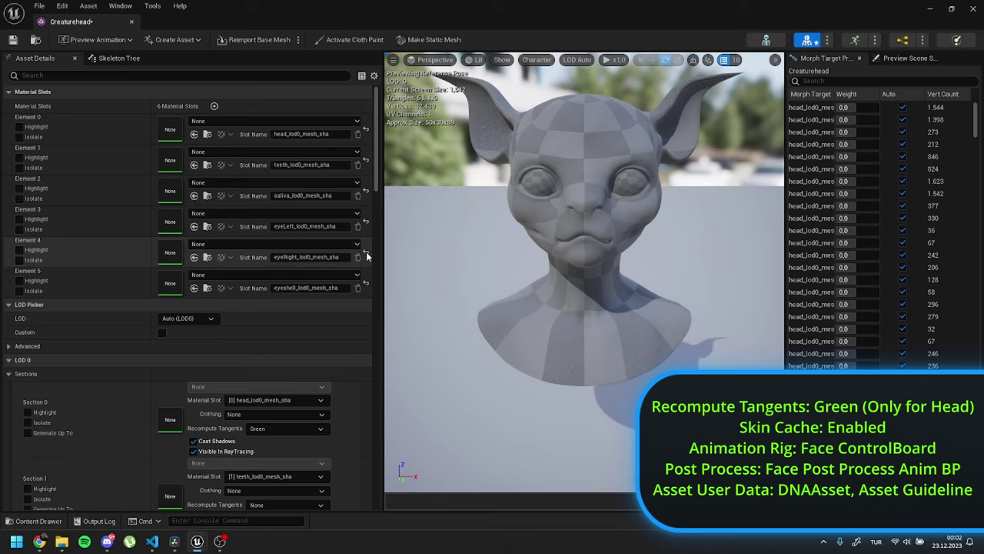
left_click_drag(376, 245, 376, 289)
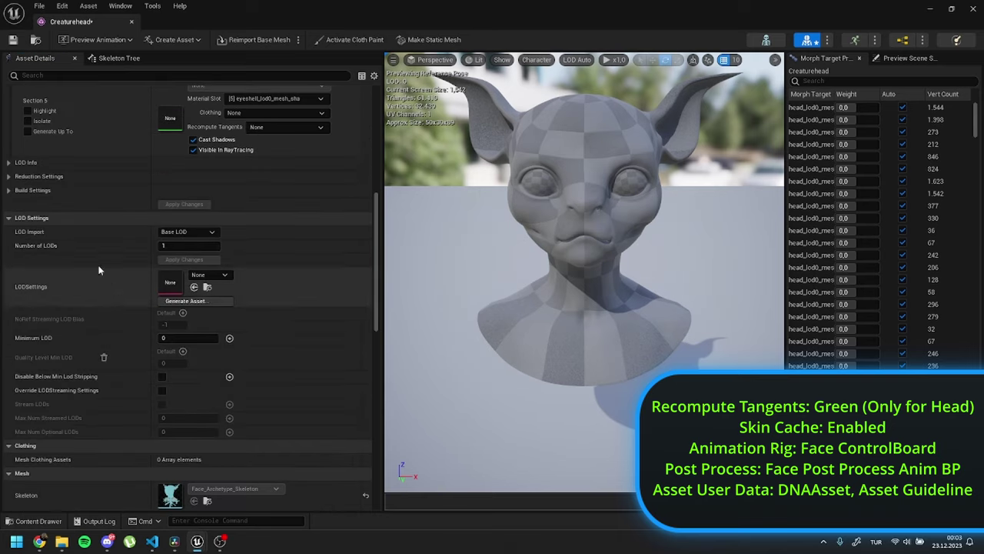
Enable skin cache, and assign Face_ControlBoard_CtrlRig and Face_PostProcess_AnimBP as rig and post-process blueprint.
left_click(8, 163)
left_click(189, 259)
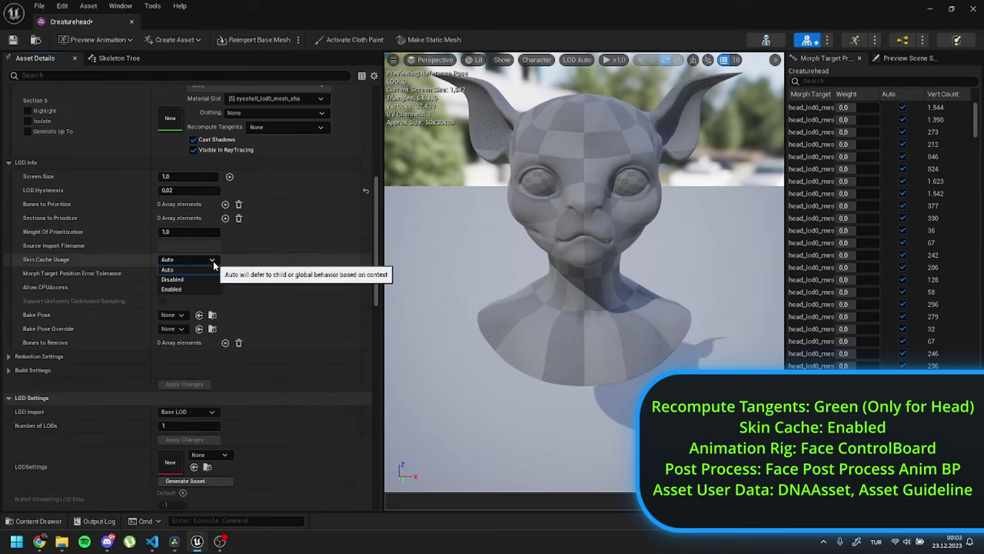
left_click(207, 289)
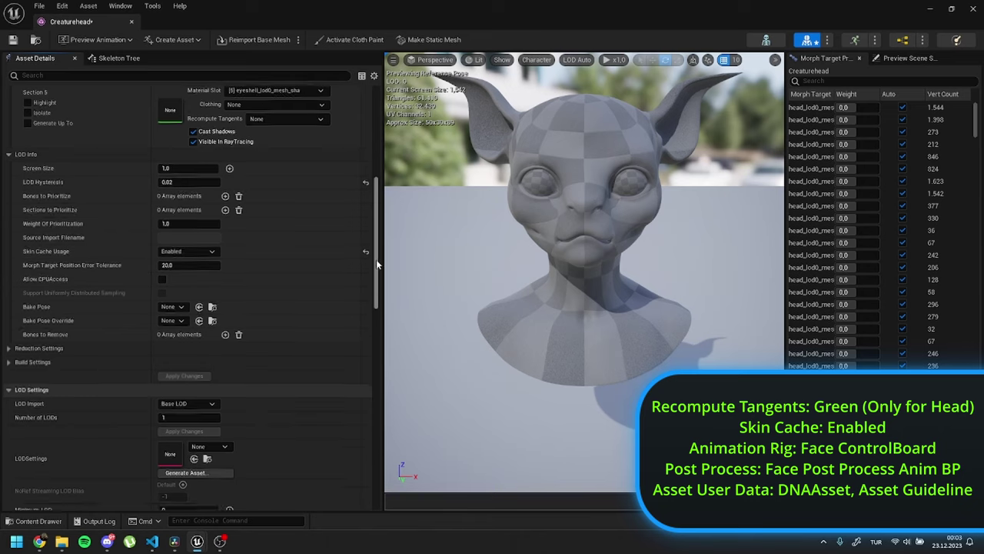
left_click_drag(376, 259, 362, 341)
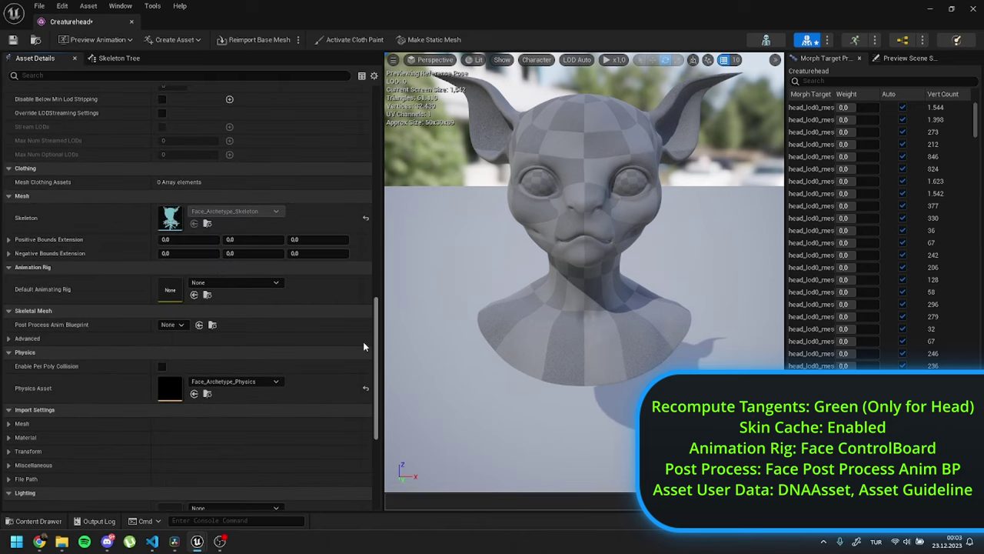
left_click(276, 285)
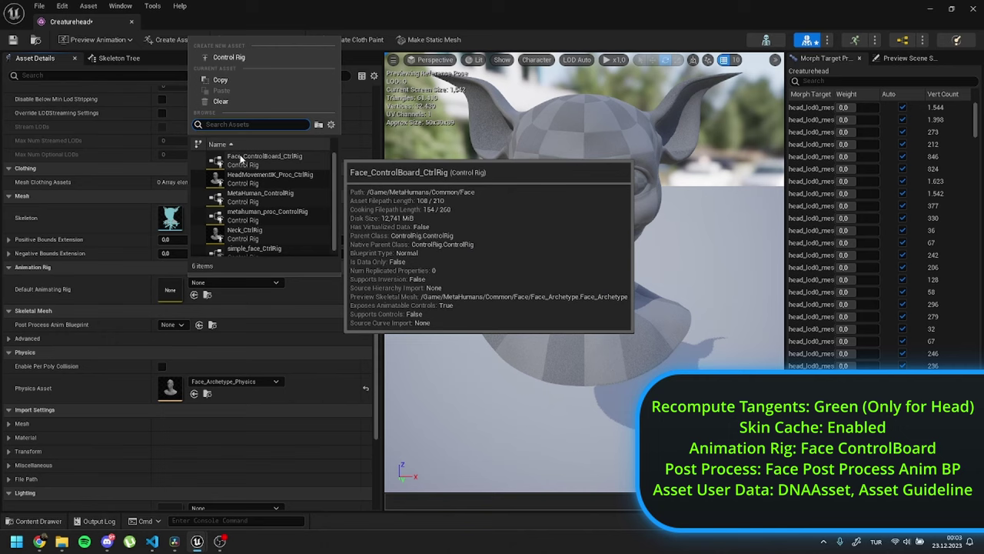
left_click(241, 158)
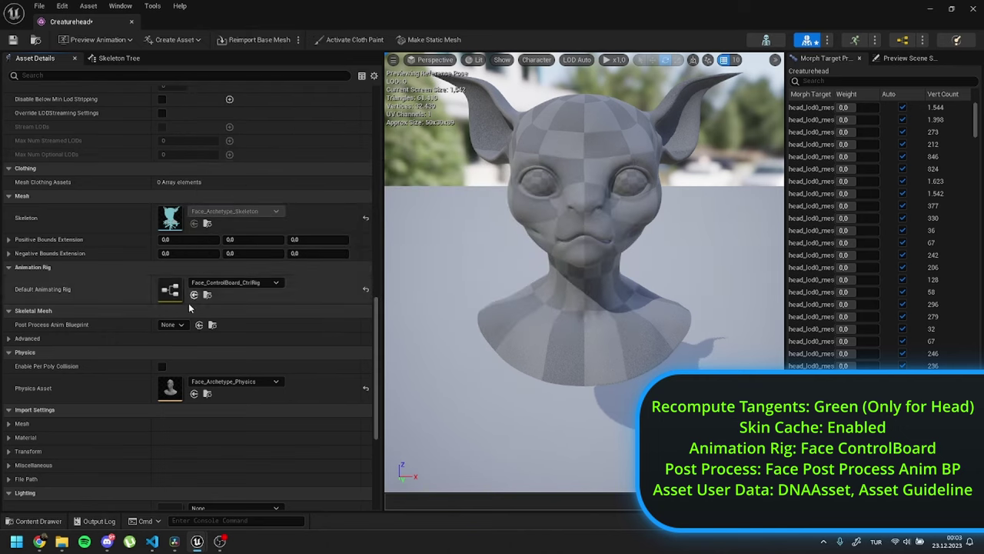
left_click(181, 325)
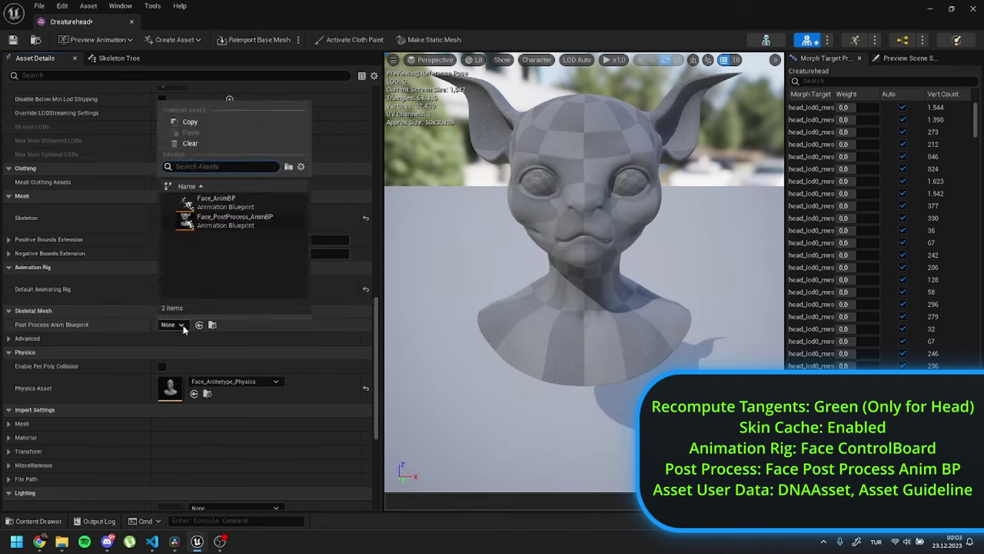
left_click(202, 223)
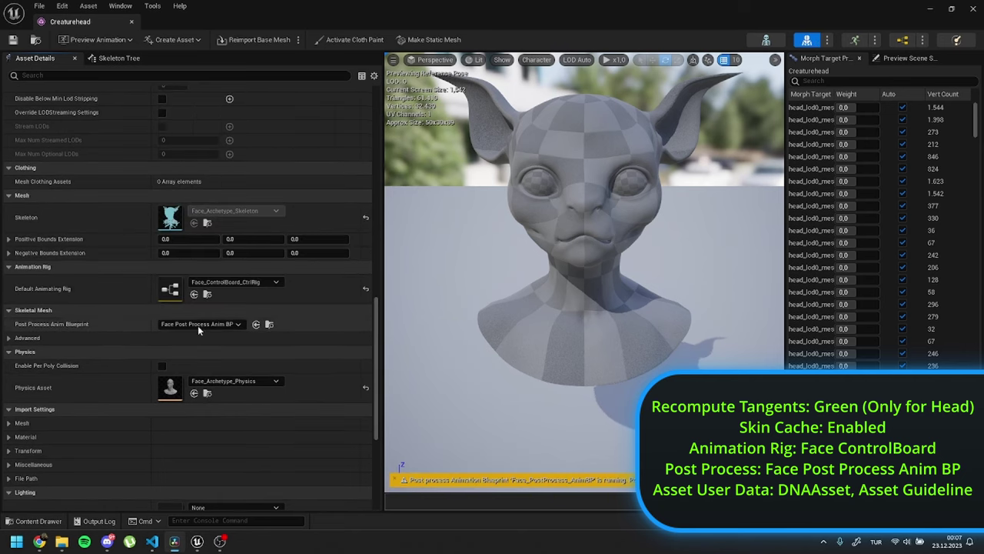
Add two asset user data entries: DNAAsset and Asset Guideline.
left_click(8, 338)
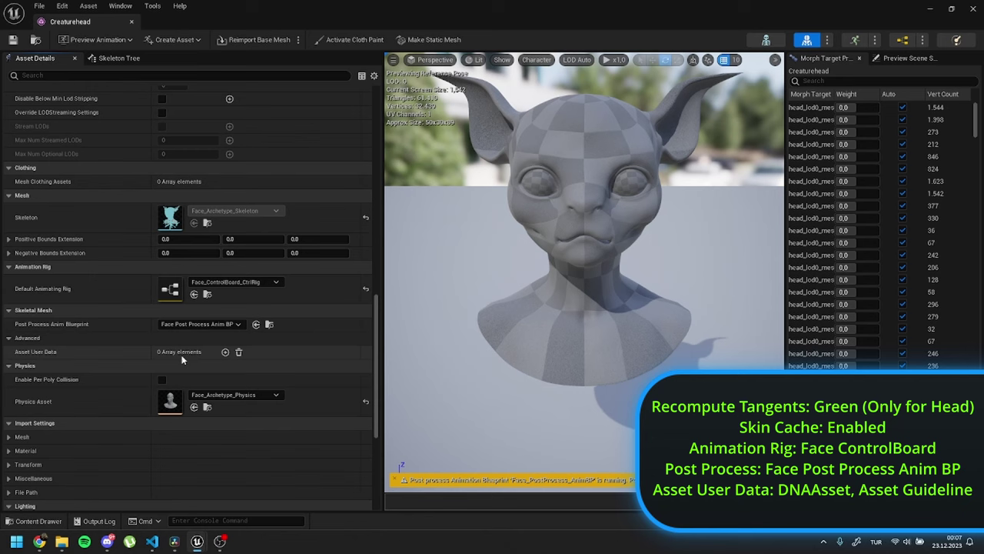
left_click(225, 352)
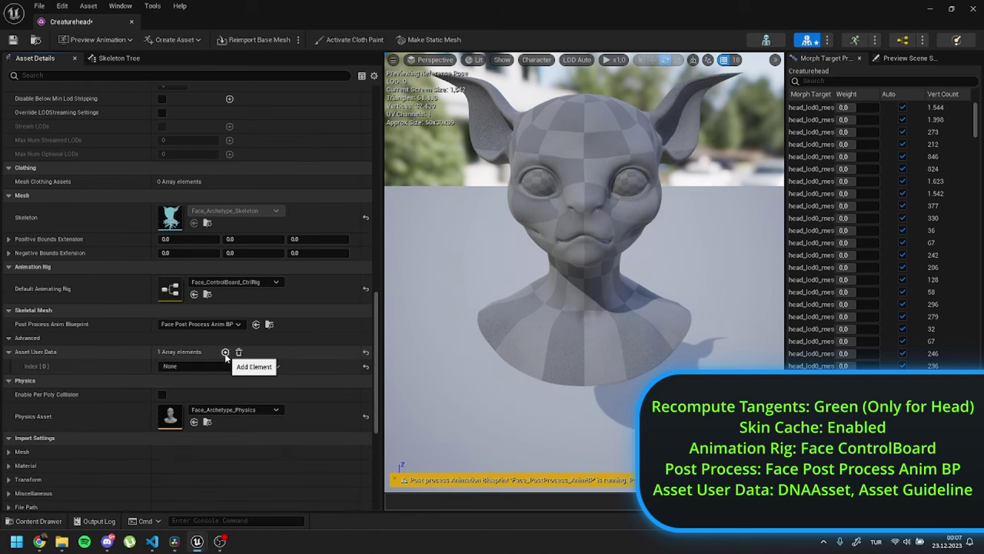
left_click(226, 352)
left_click(246, 366)
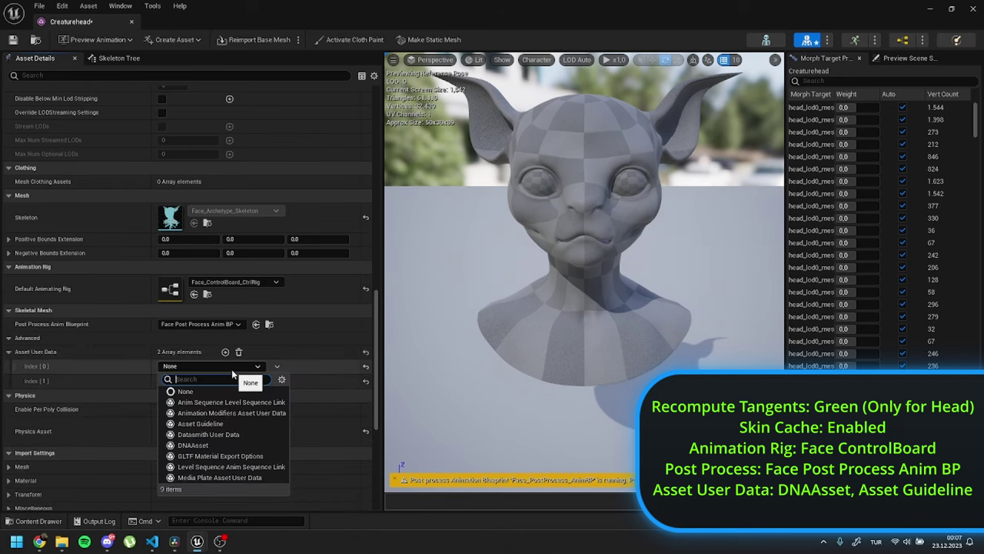
left_click(196, 444)
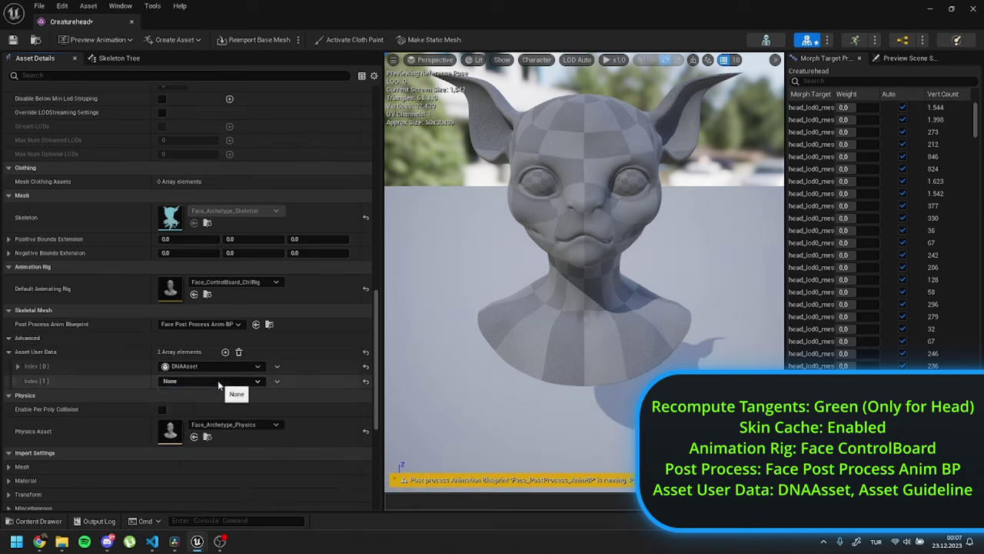
left_click(217, 381)
left_click(201, 438)
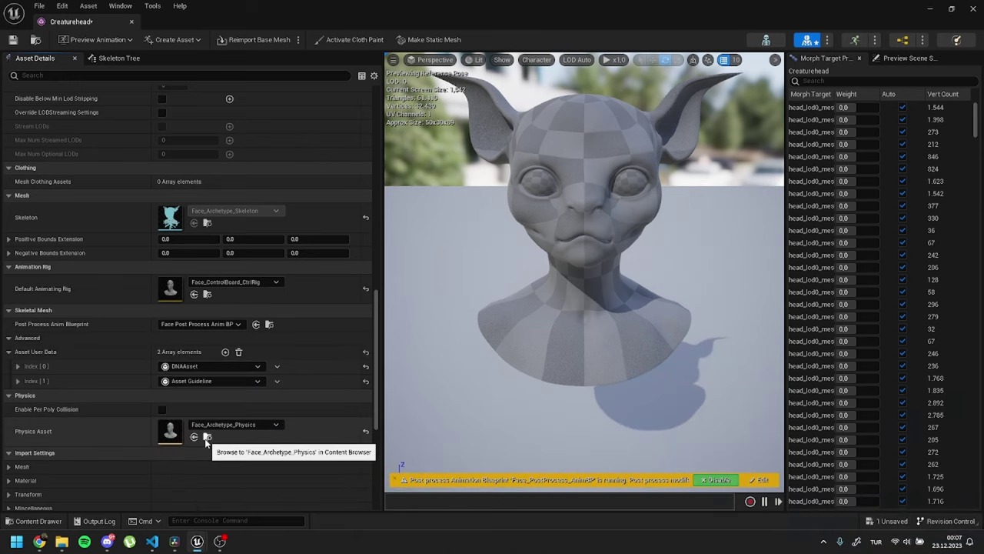
Close the mesh editor and import Creature.dna onto the Creaturehead skeletal mesh in CustomMeshes.
left_click(131, 22)
left_click(169, 194)
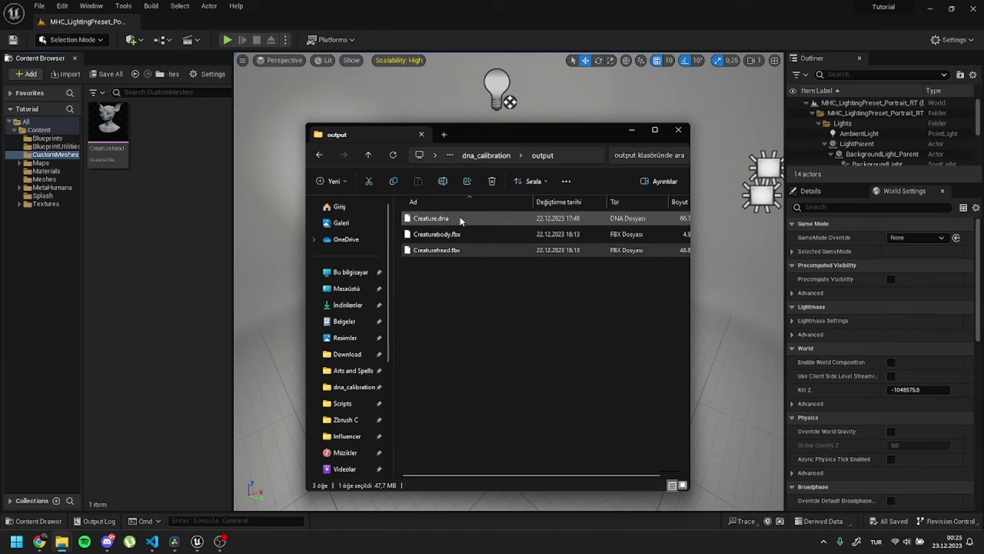
left_click_drag(460, 217, 193, 266)
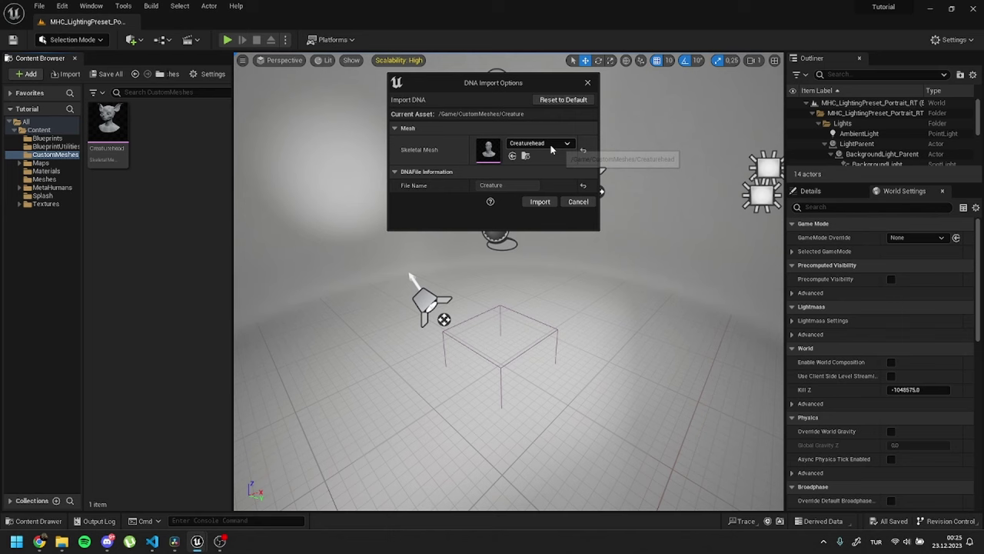
left_click(538, 201)
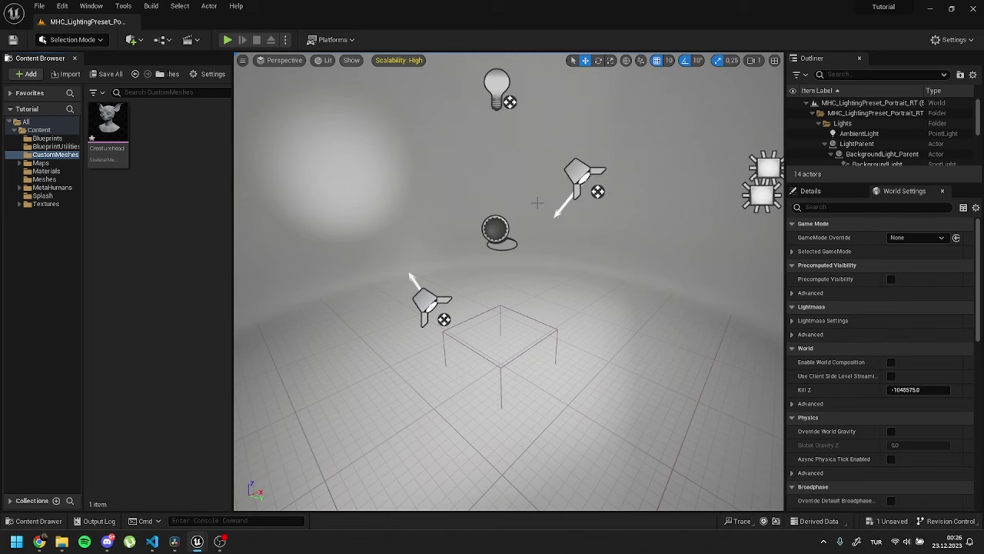
Drag Creaturebody.fbx into CustomMeshes and assign metahuman_base_skel as its skeleton.
key("alt+Tab")
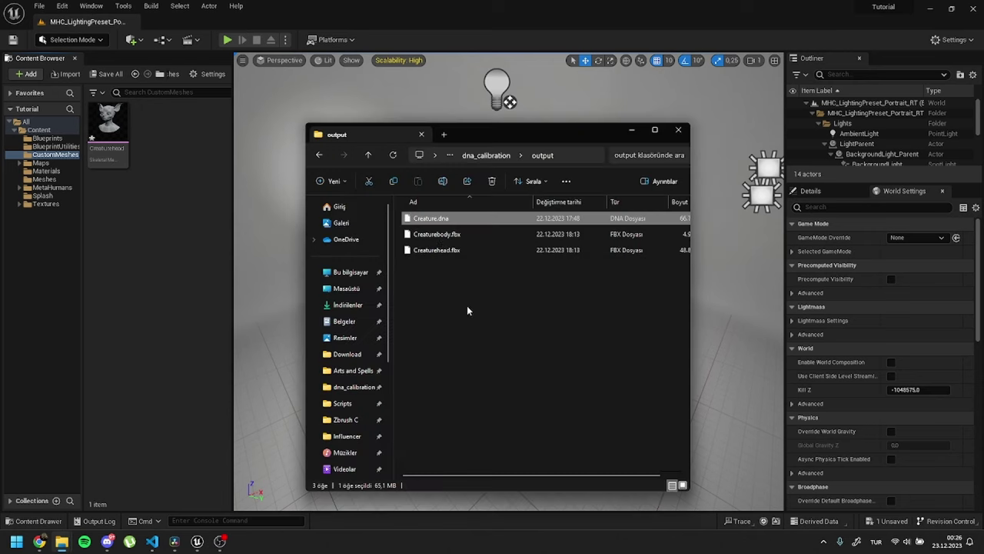
left_click(440, 234)
left_click_drag(441, 234, 194, 259)
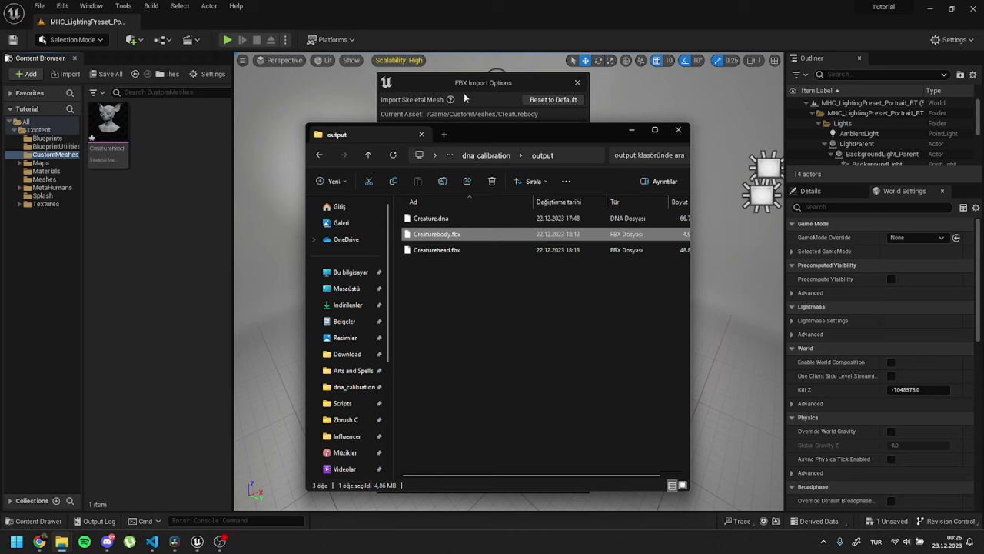
left_click(472, 85)
left_click(530, 185)
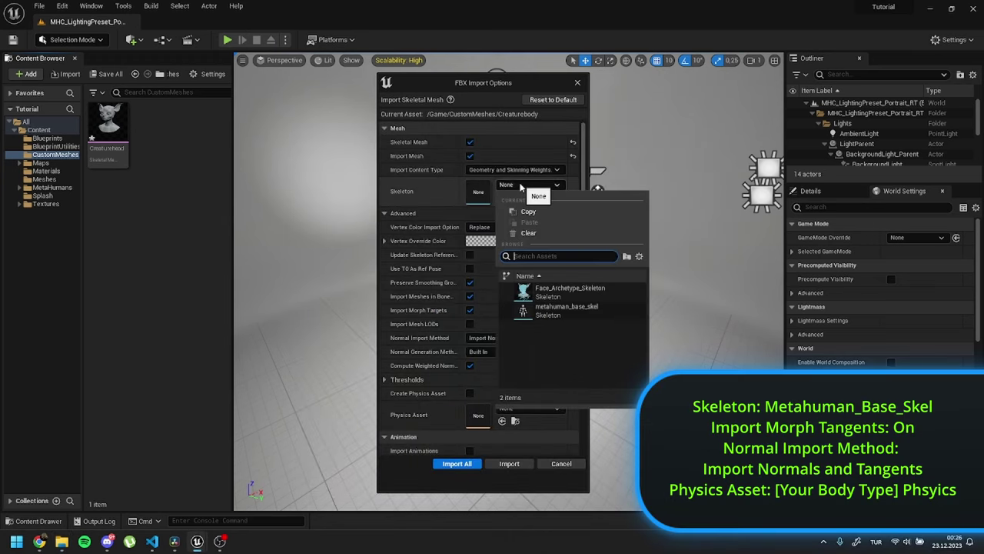
left_click(547, 310)
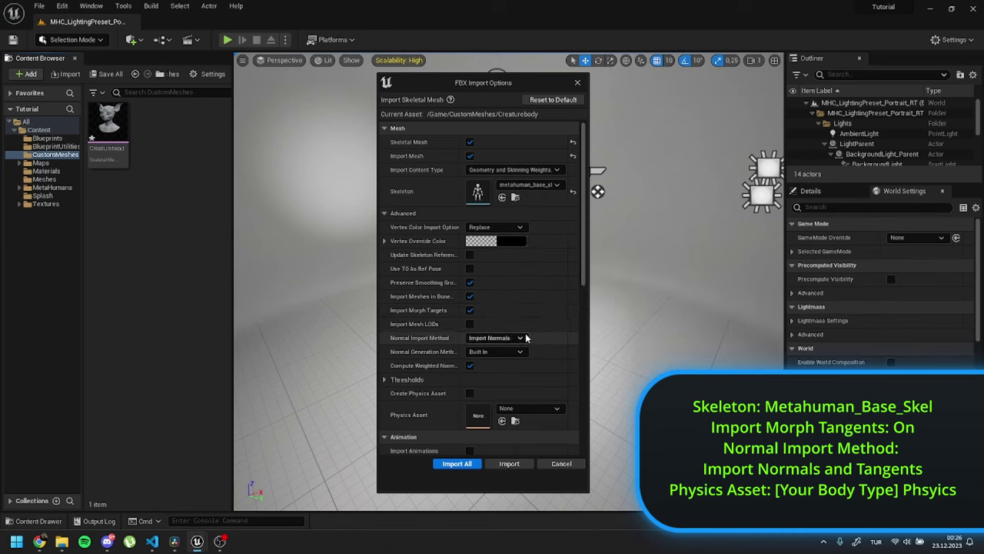
Choose m_med_nrw_body_Physics and Import Normals and Tangents, then import the body.
left_click(527, 409)
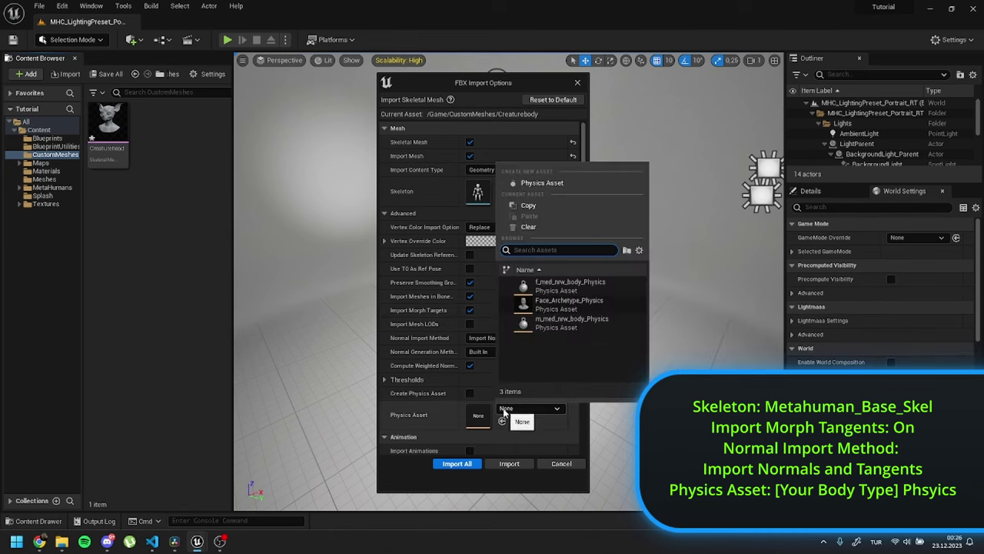
left_click(571, 322)
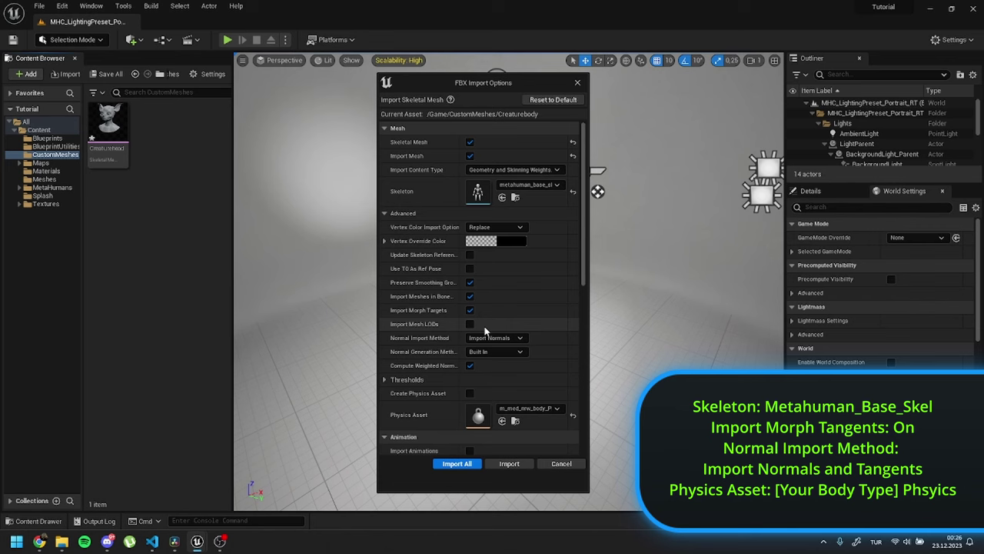
left_click(519, 338)
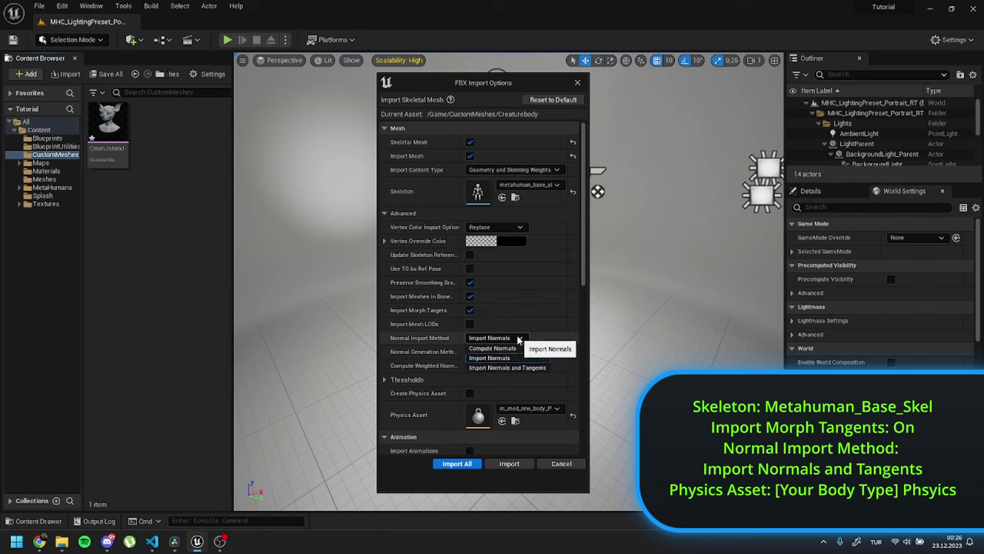
left_click(517, 367)
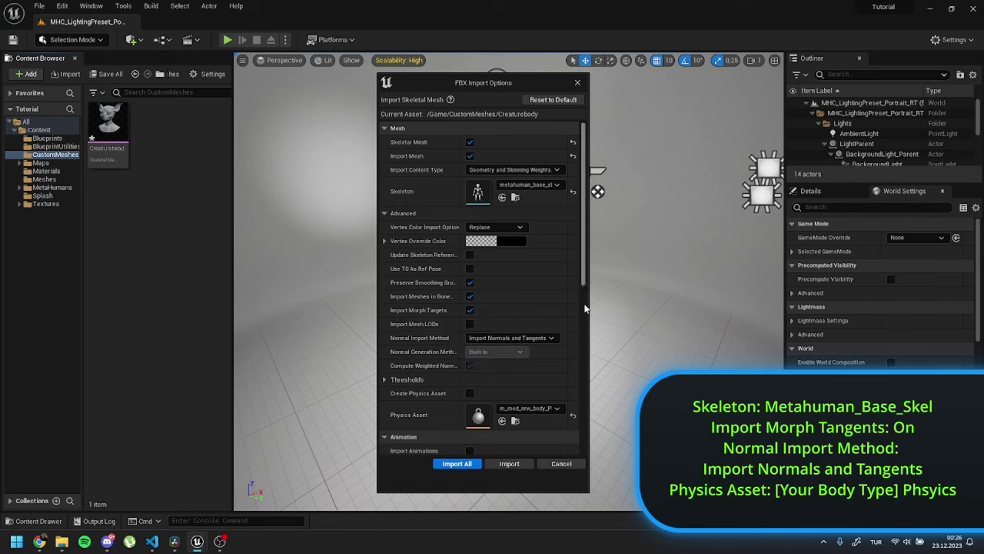
left_click(452, 463)
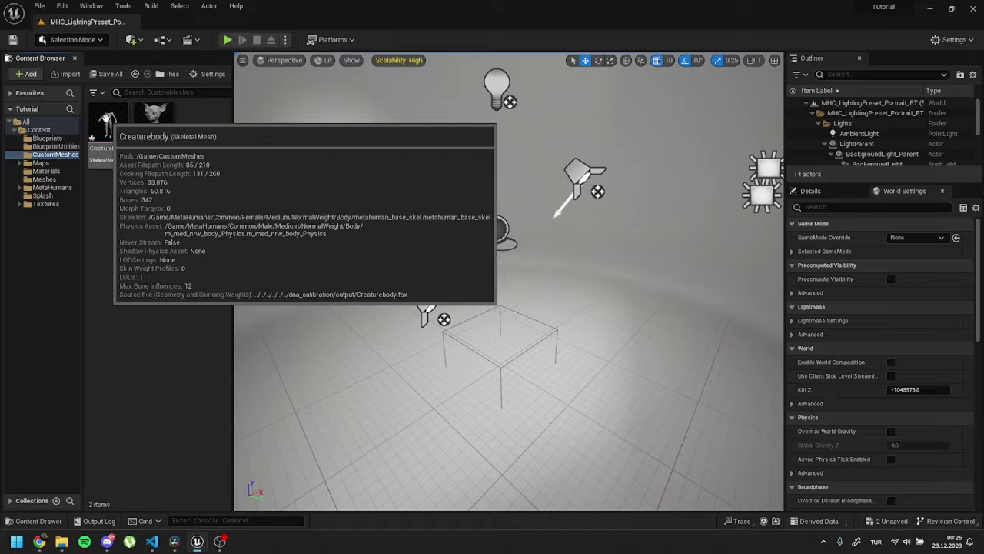
Set Creaturebody's rig to MetaHuman_ControlRig and post-process blueprint to m_med_nrw_animbp, then save.
double_click(107, 119)
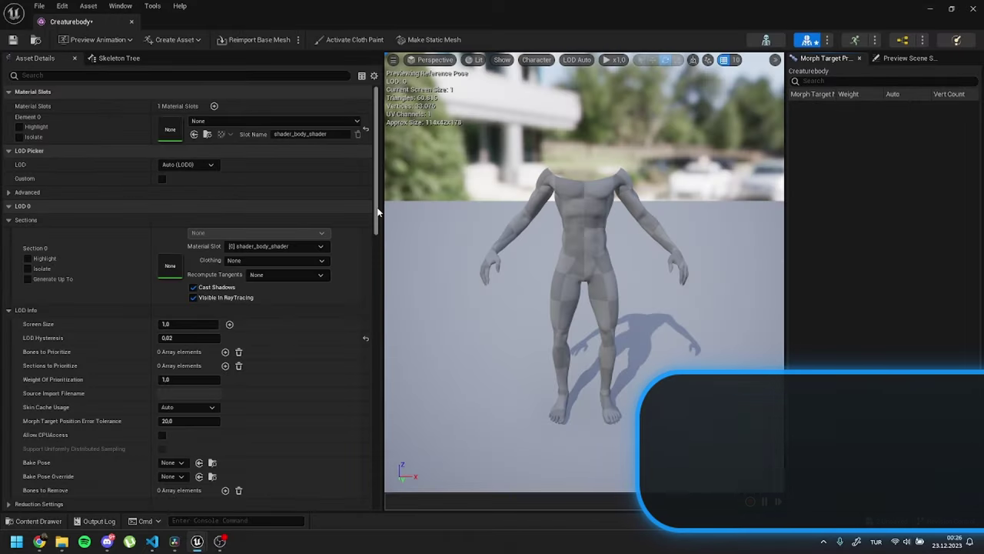
left_click_drag(378, 211, 397, 408)
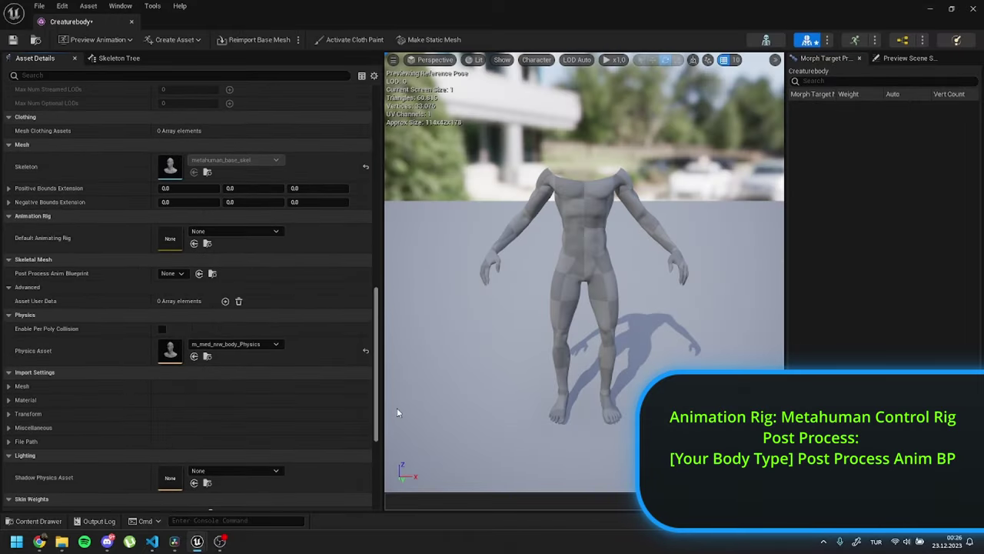
left_click(244, 233)
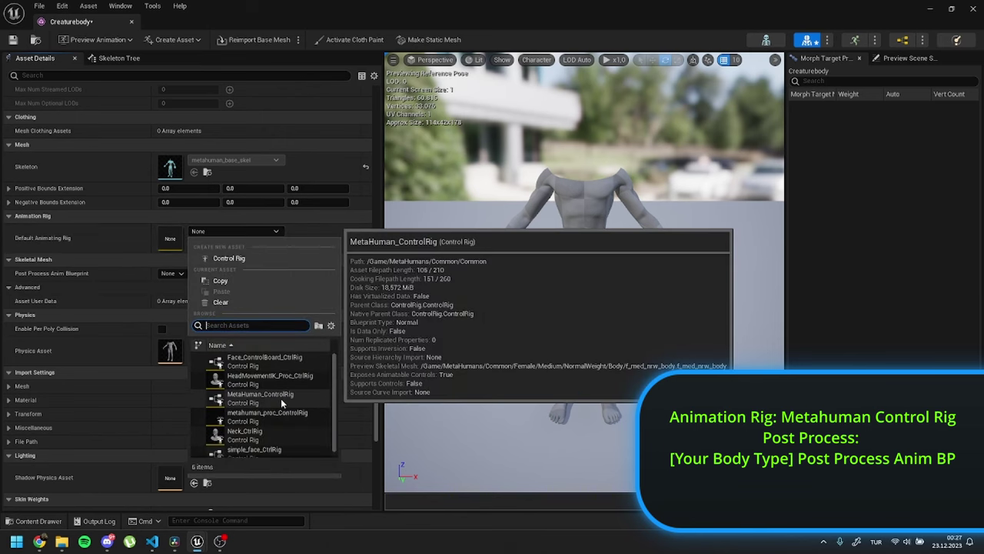
left_click(281, 398)
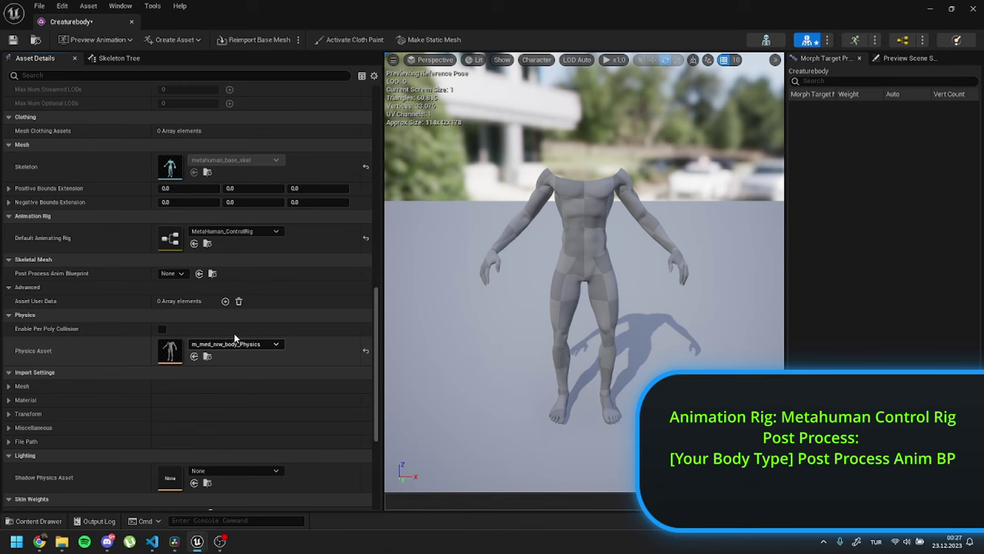
left_click(183, 274)
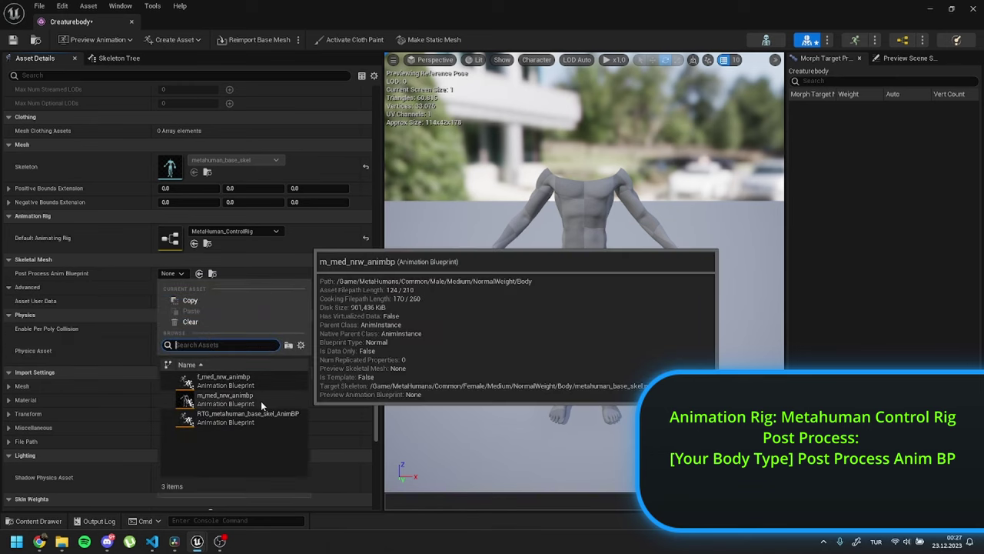
left_click(260, 401)
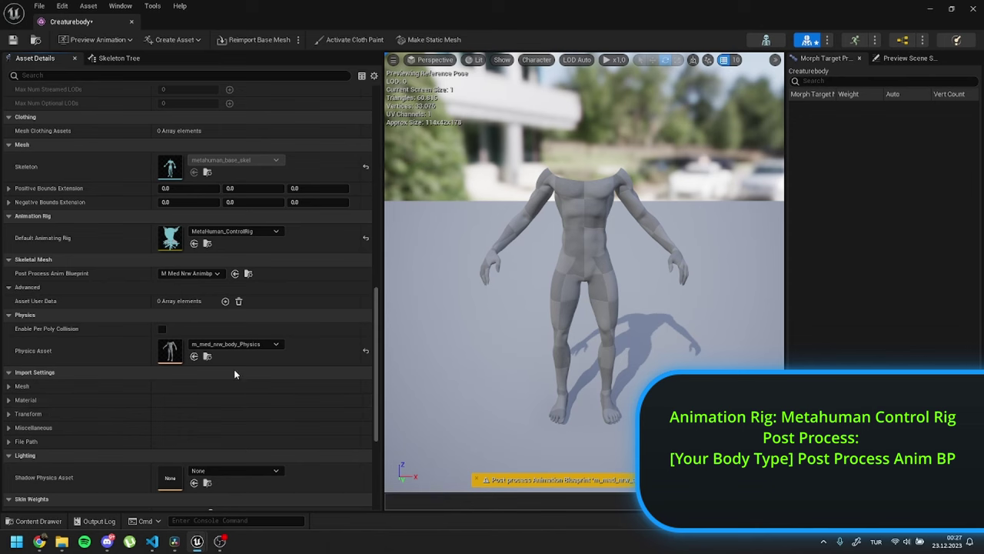
left_click(13, 40)
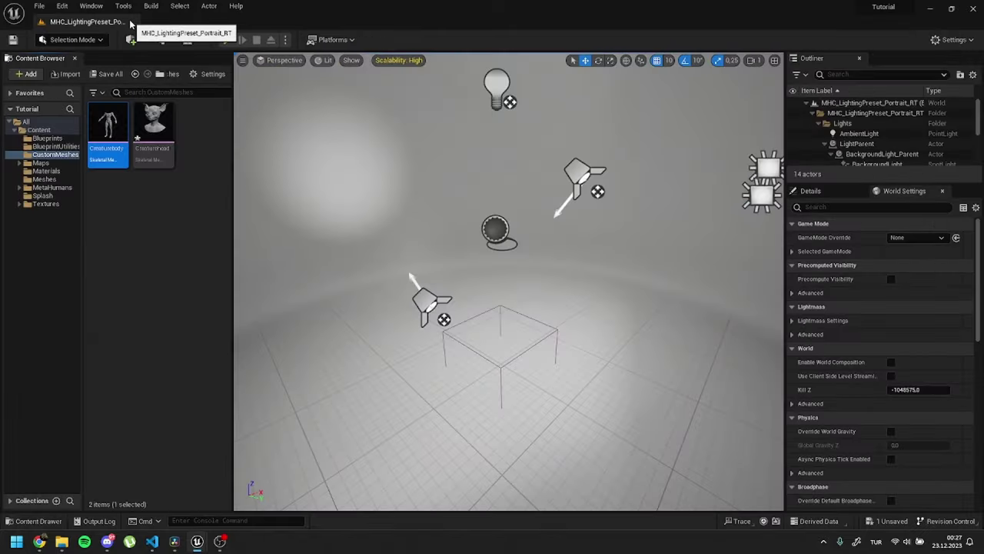
left_click(18, 188)
Drag BP_CustomDNA from MetaHumans/CustomDNA into the level and reset its location to 0, 0, 0.
left_click(24, 204)
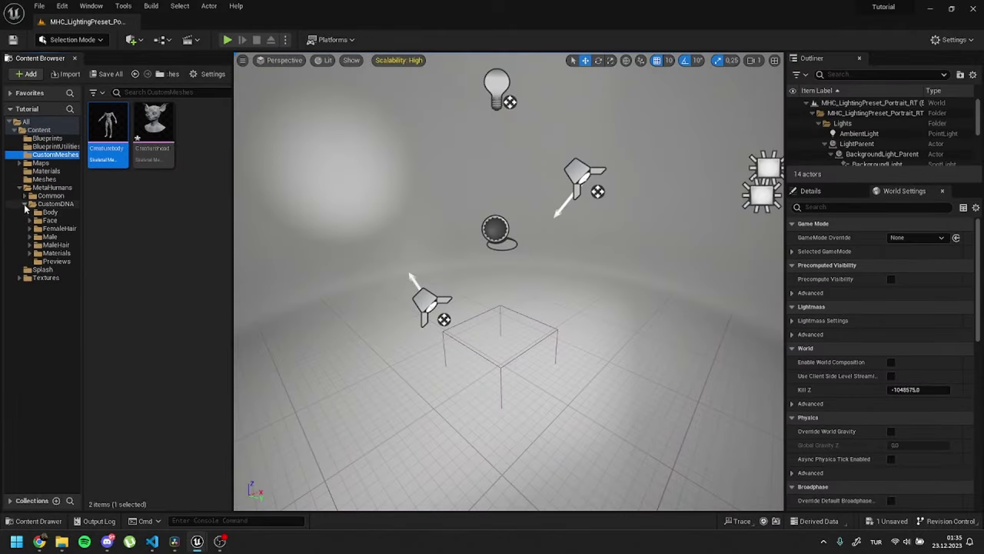
left_click(54, 204)
left_click(150, 268)
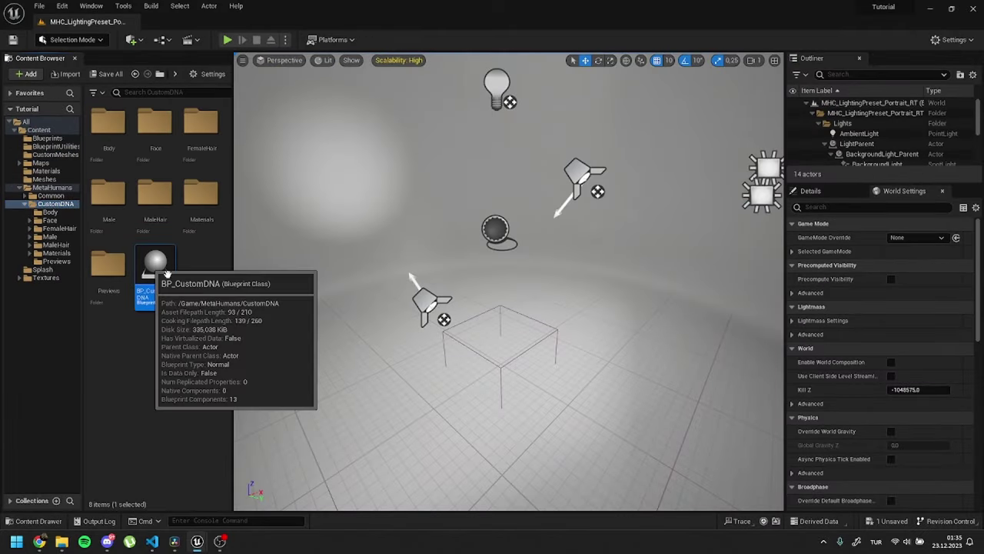
left_click_drag(428, 354, 444, 350)
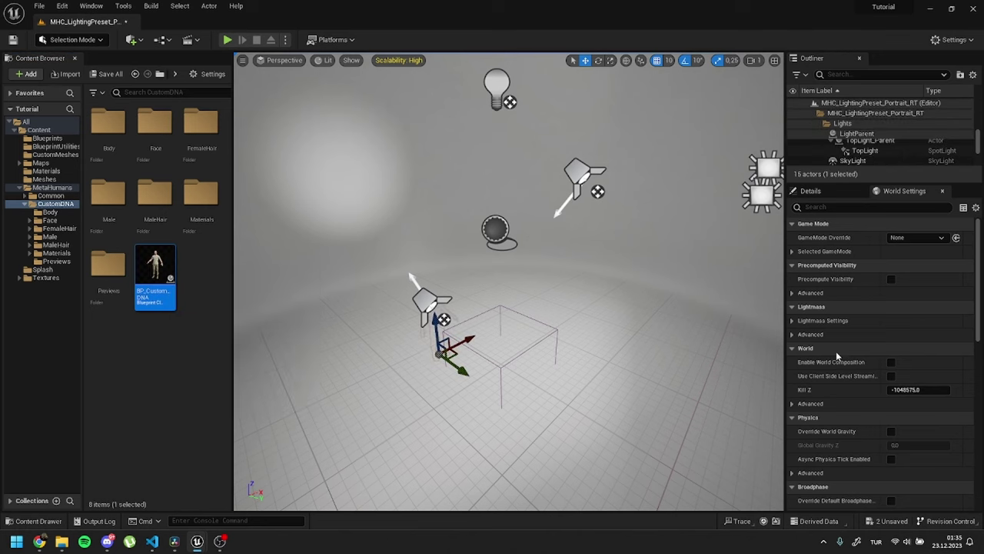
left_click(815, 191)
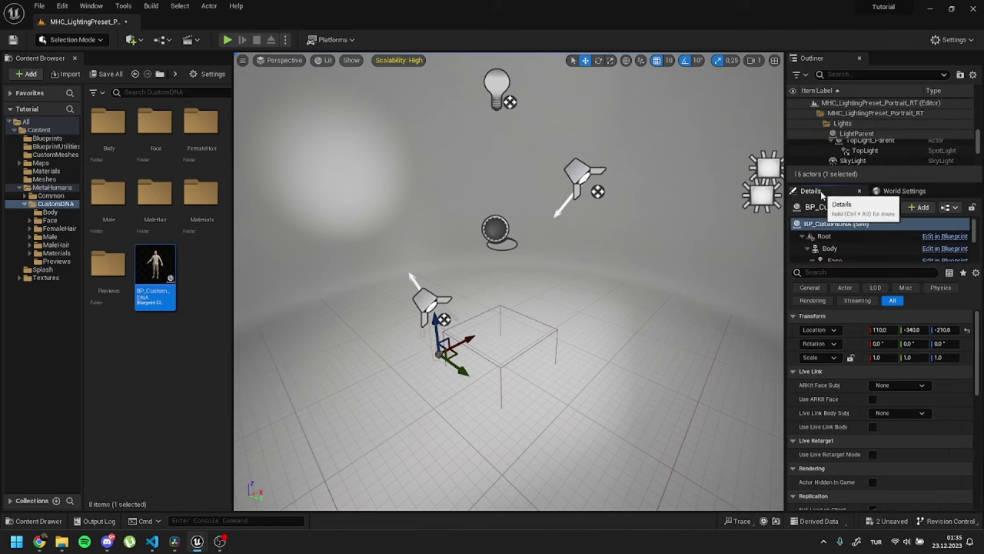
left_click(967, 330)
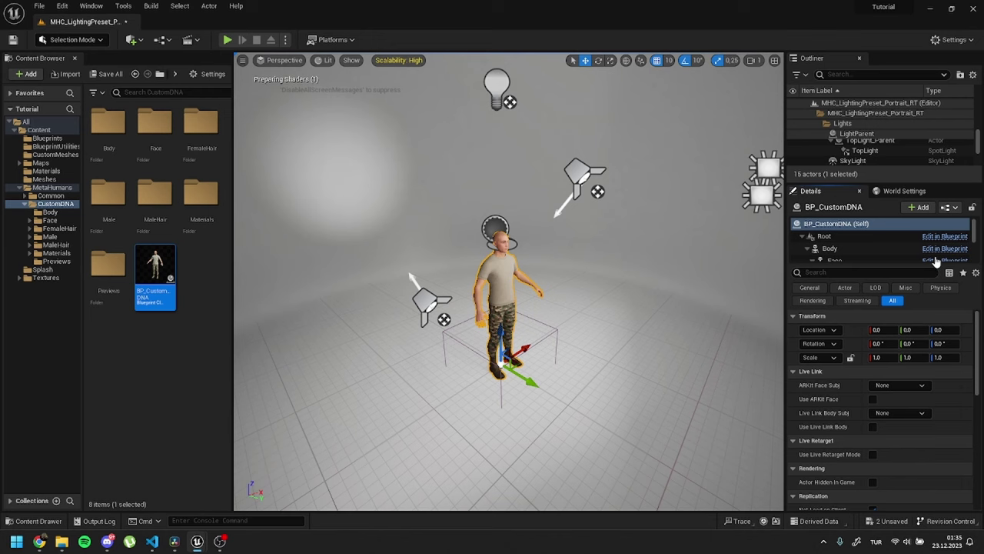
Open the BP_CustomDNA blueprint and delete its groom components from Eyelashes to Beard.
left_click_drag(908, 185, 919, 245)
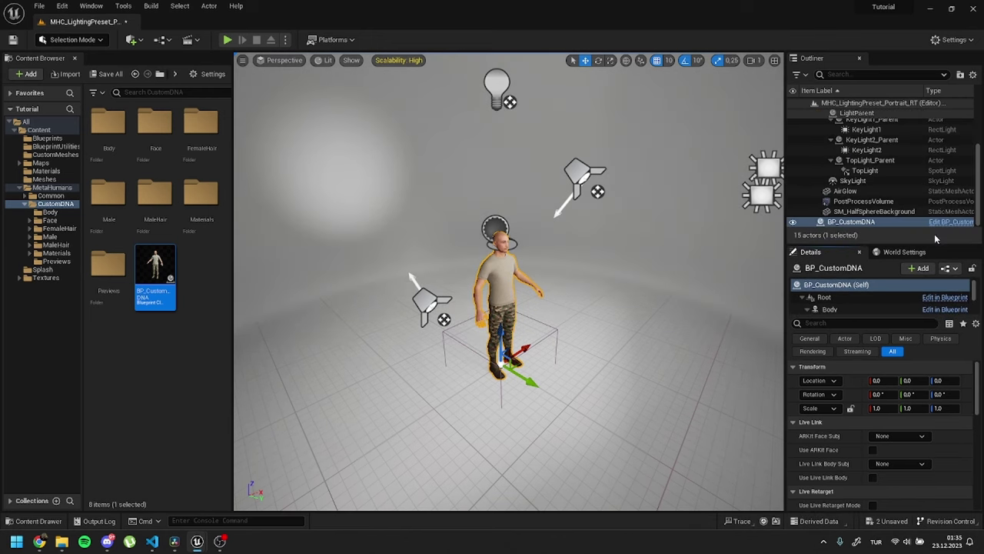
left_click(943, 221)
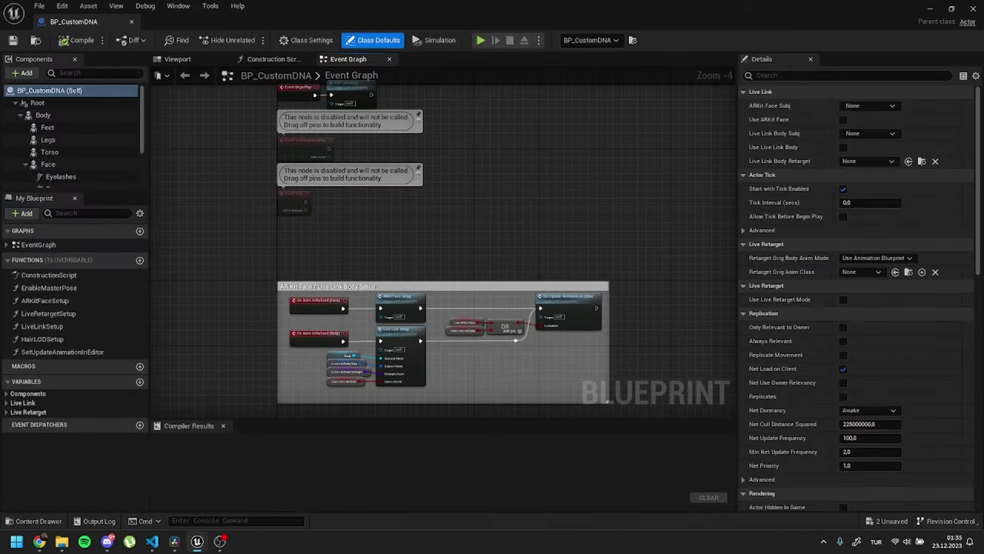
scroll(143, 146, "down", 3)
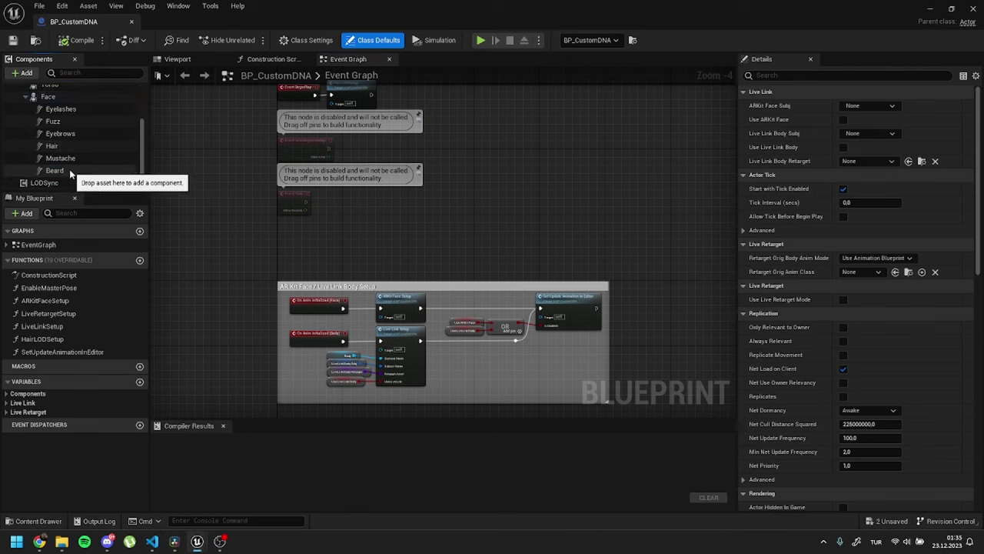
left_click(52, 170)
left_click(60, 109, "shift")
right_click(67, 112)
left_click(100, 189)
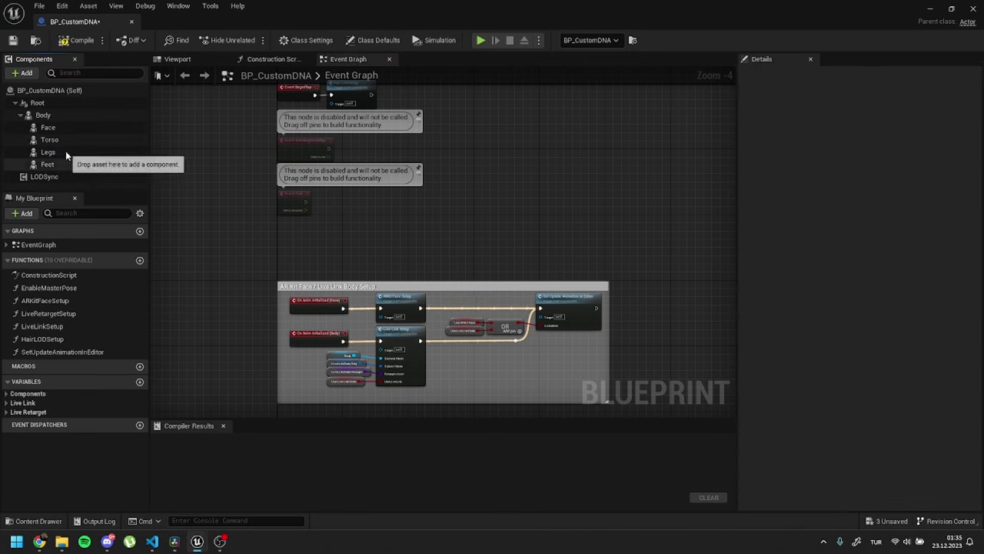
Delete the Torso, Legs and Feet components, leaving the Face component selected.
left_click(53, 140)
left_click(47, 151, "shift")
right_click(57, 152)
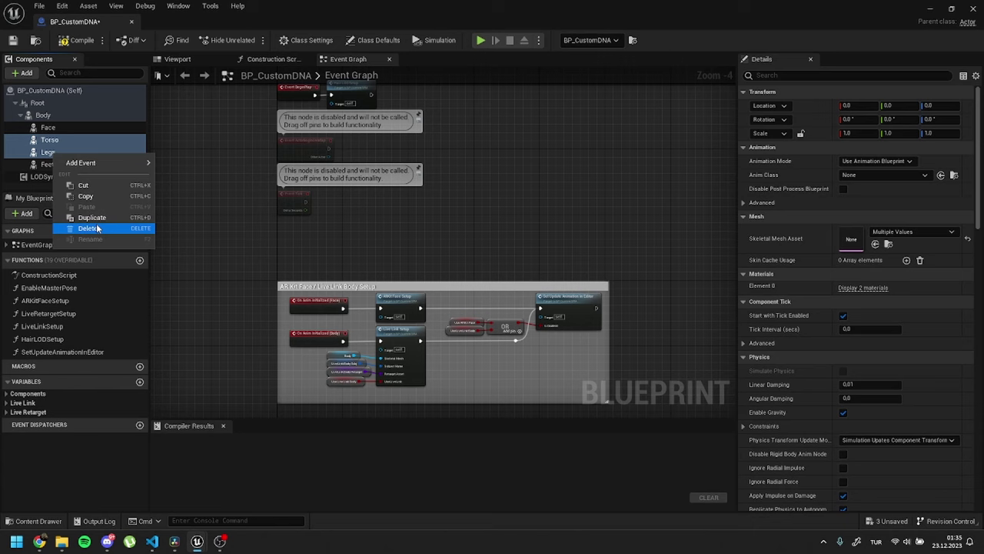
left_click(93, 224)
left_click(48, 140)
right_click(47, 139)
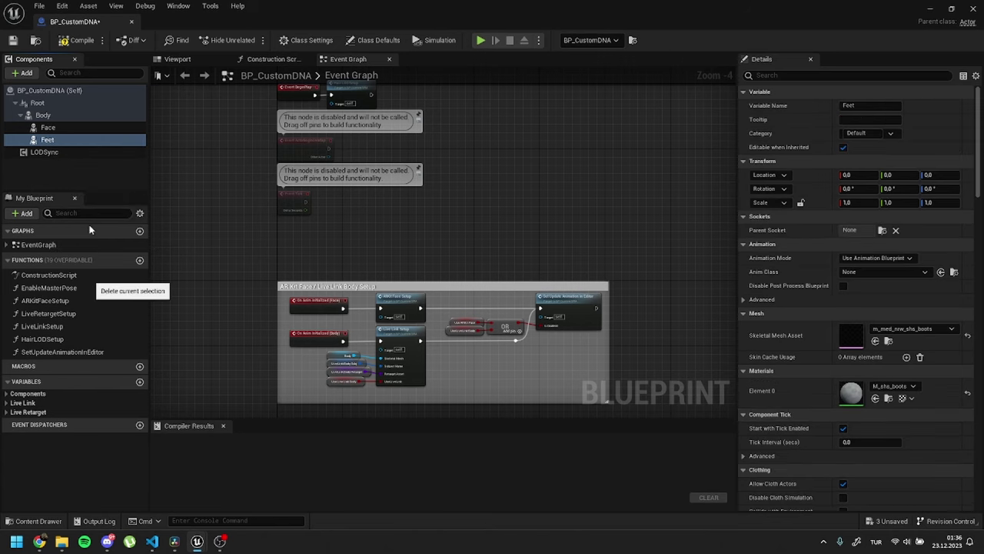
left_click(88, 225)
left_click(47, 127)
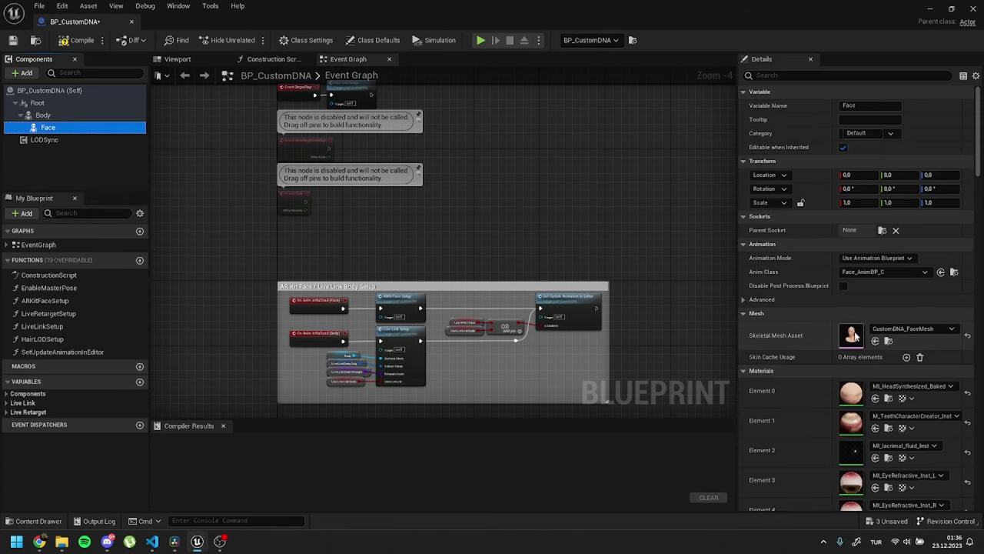
Open CustomDNA_FaceMesh, then open the Creaturehead mesh from CustomMeshes to compare materials.
double_click(852, 333)
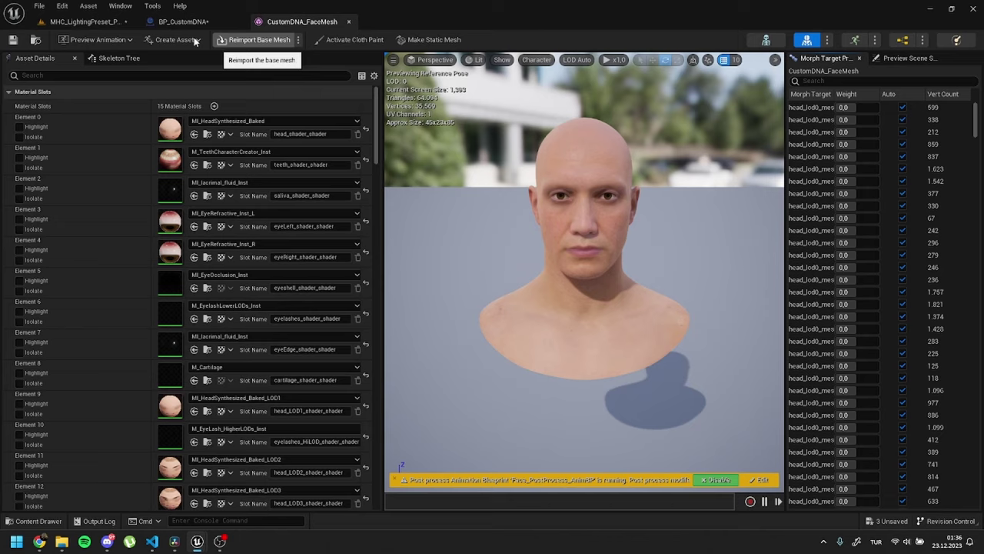
left_click(81, 22)
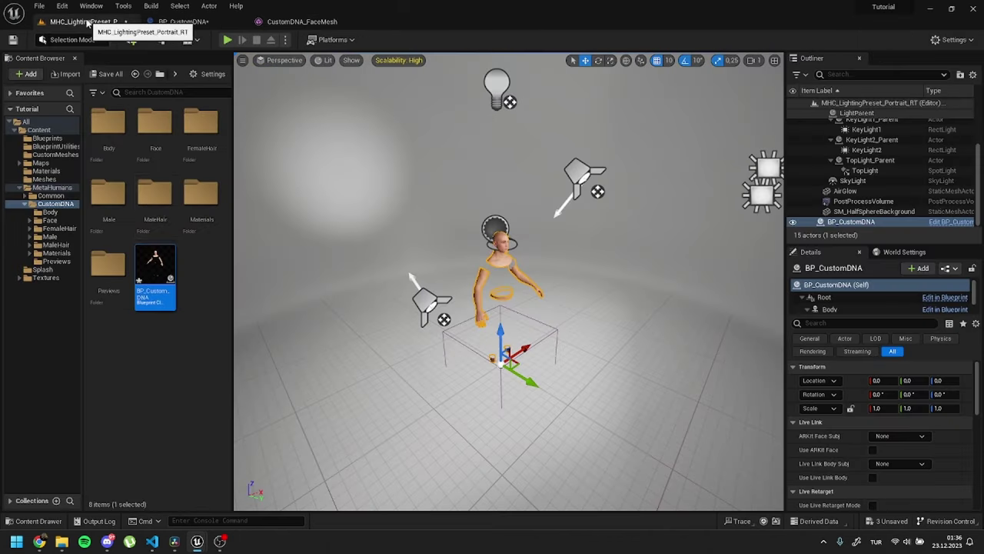
left_click(46, 132)
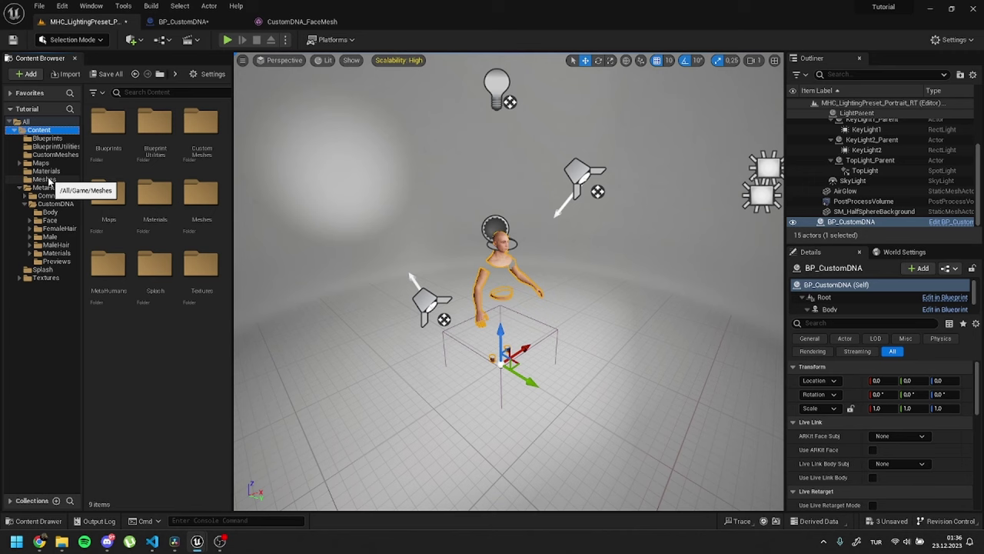
left_click(52, 155)
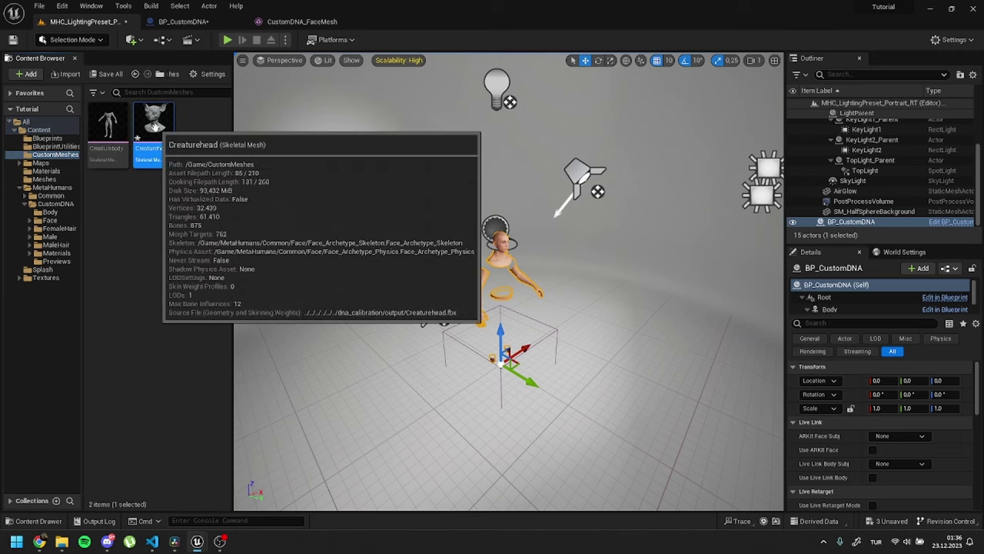
double_click(154, 127)
Assign MI_HeadSynthesized_Baked to Creaturehead's Element 0 material slot, checking against the human face mesh.
left_click(298, 21)
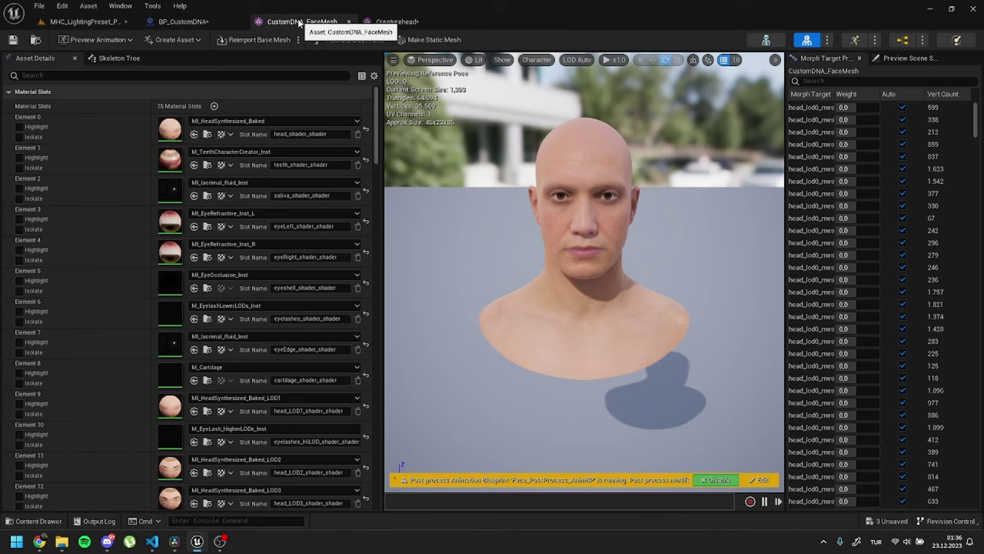
left_click(85, 22)
left_click(392, 22)
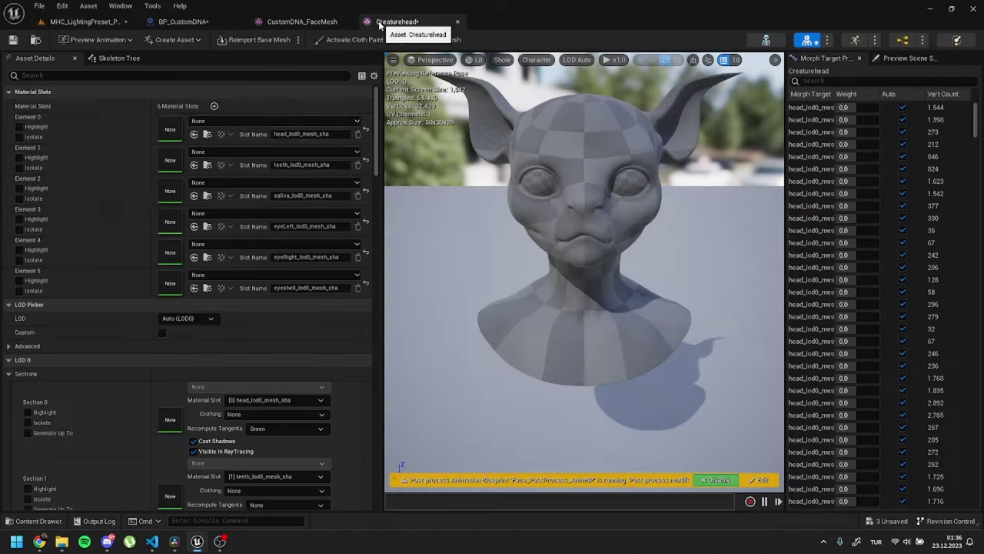
left_click(194, 134)
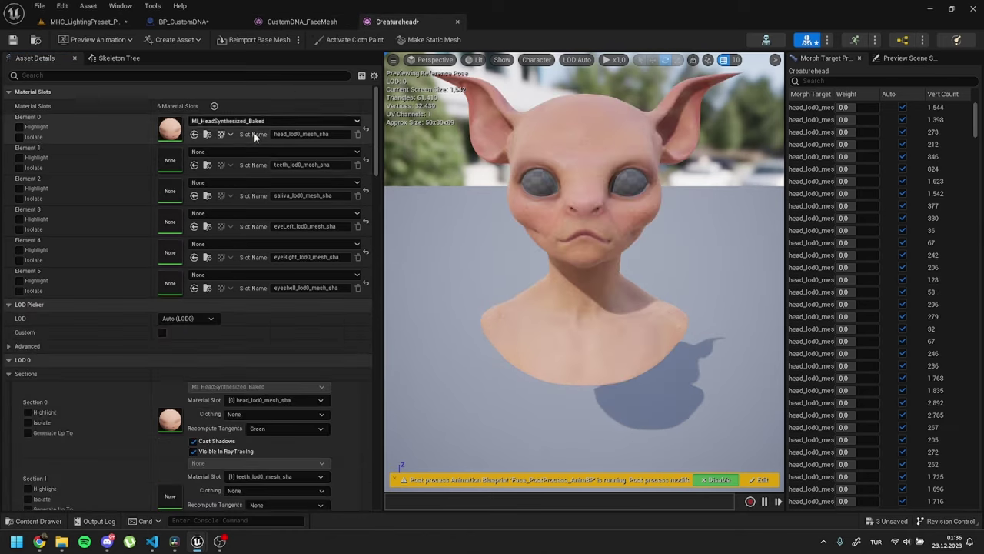
left_click(301, 21)
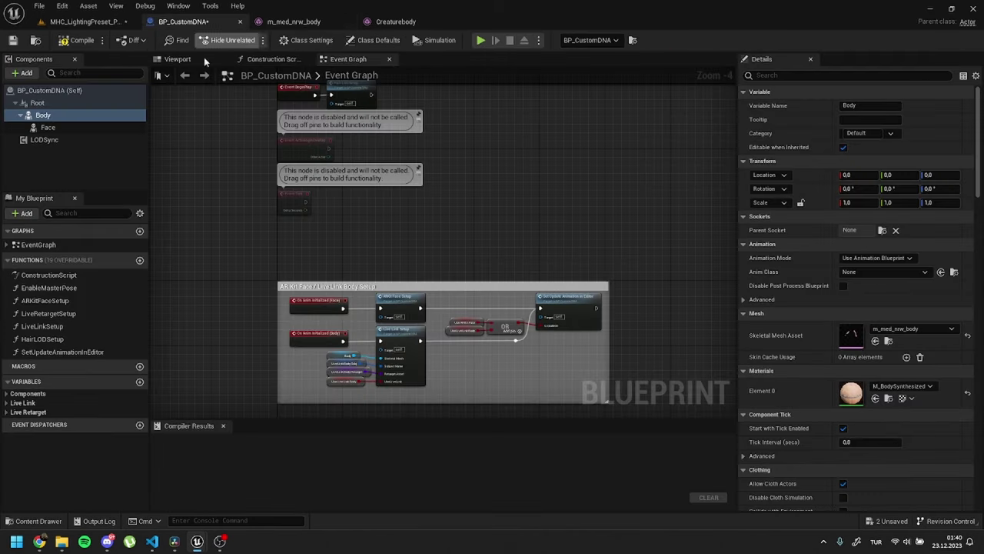
Set the Face component's Skeletal Mesh Asset to Creaturehead.
left_click(77, 128)
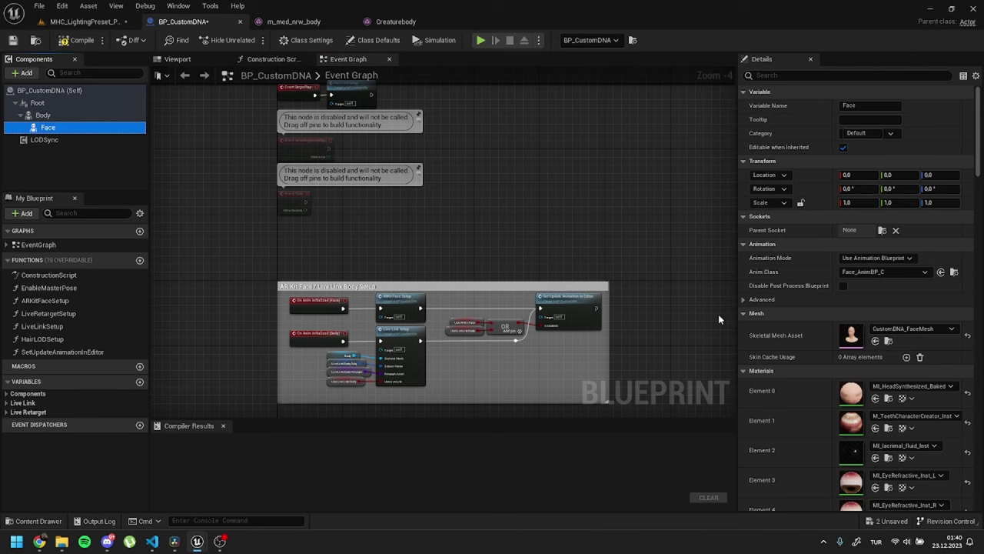
left_click(938, 329)
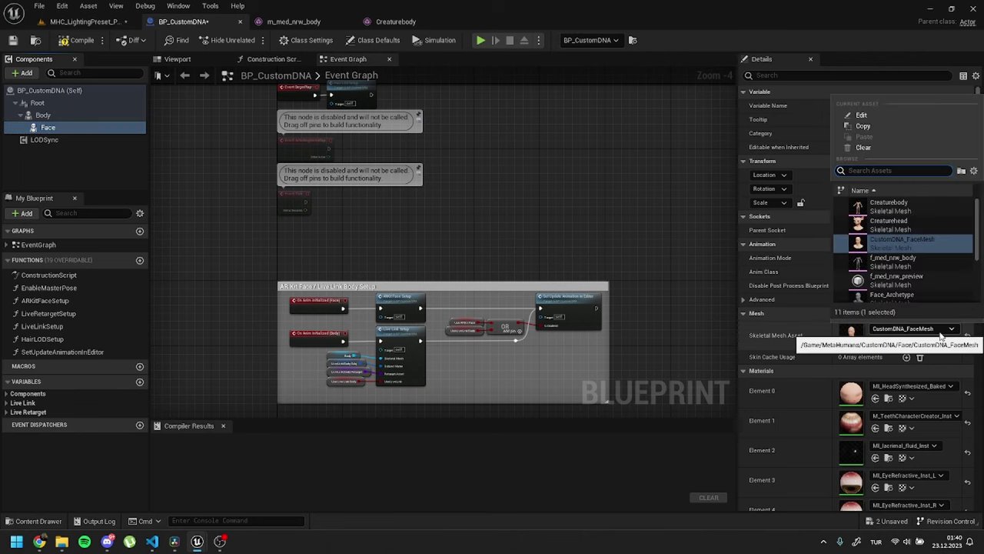
type("crea")
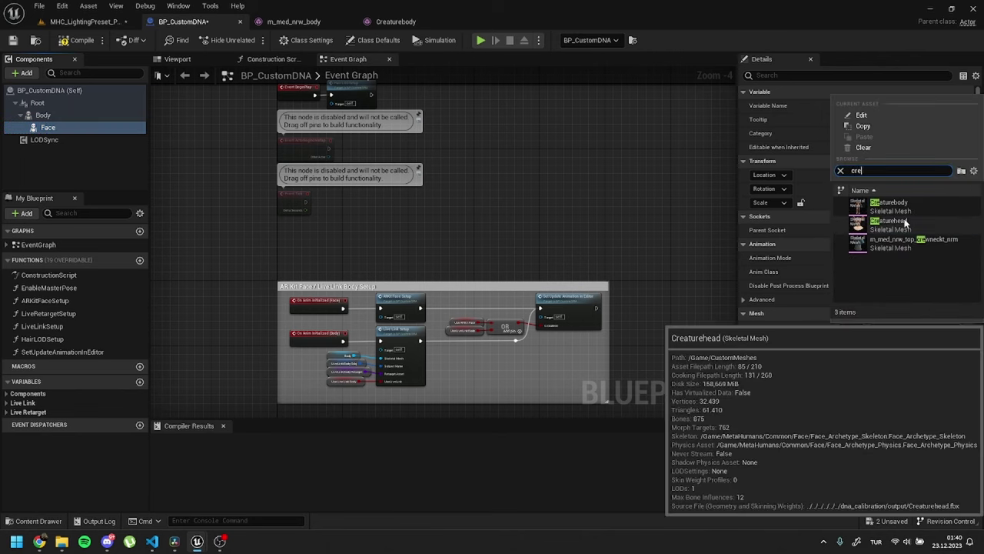
left_click(891, 221)
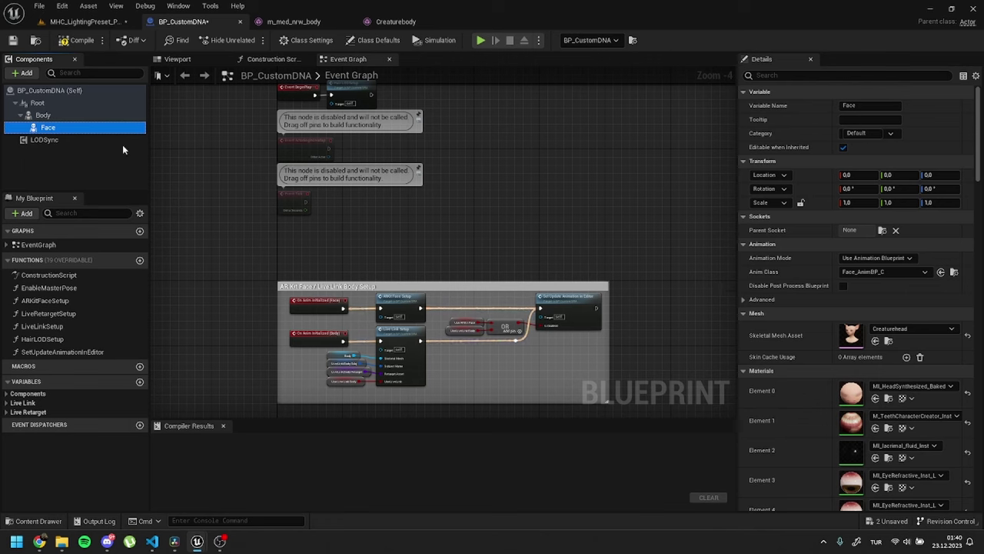
Set the Body component's mesh to Creaturebody and save BP_CustomDNA.
left_click(69, 115)
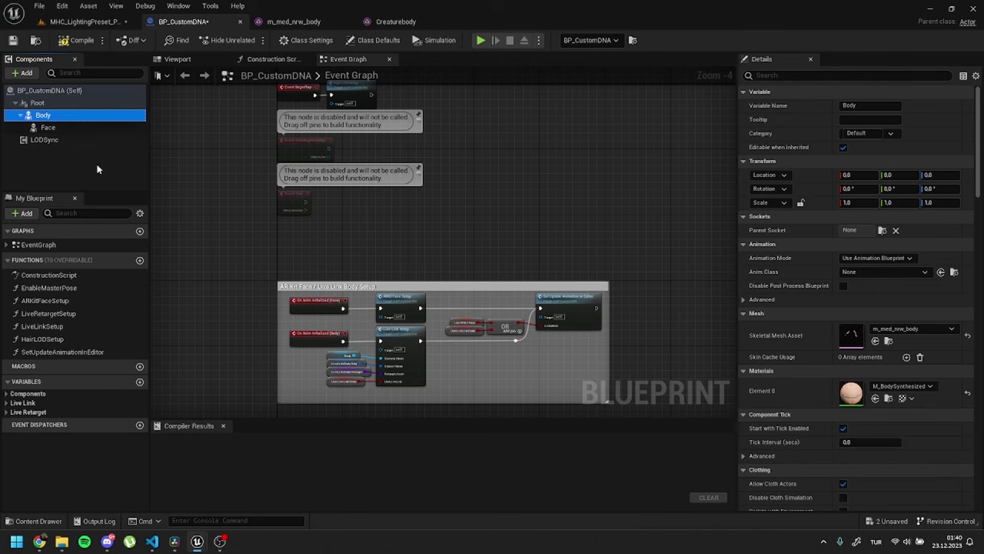
left_click(936, 330)
type("crea")
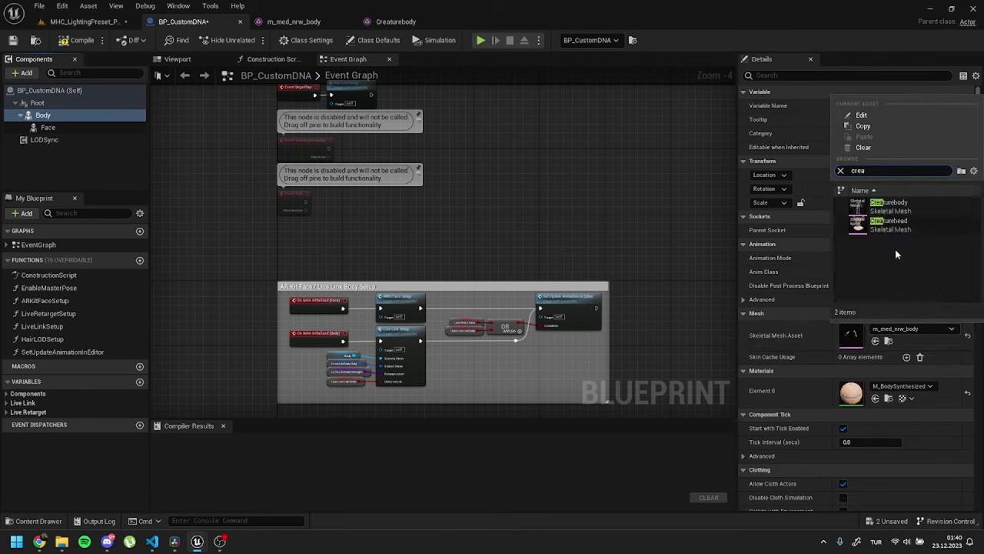
left_click(886, 207)
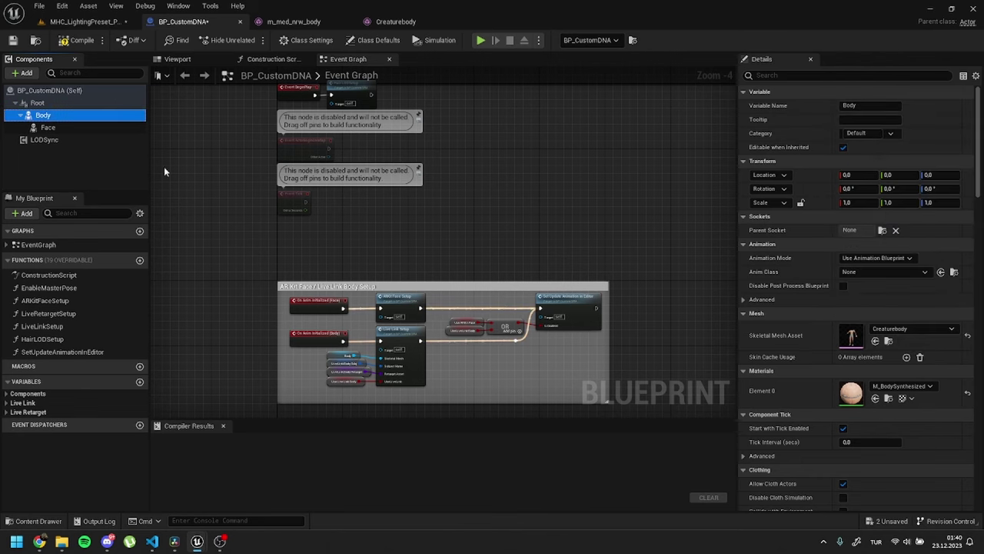
left_click(12, 40)
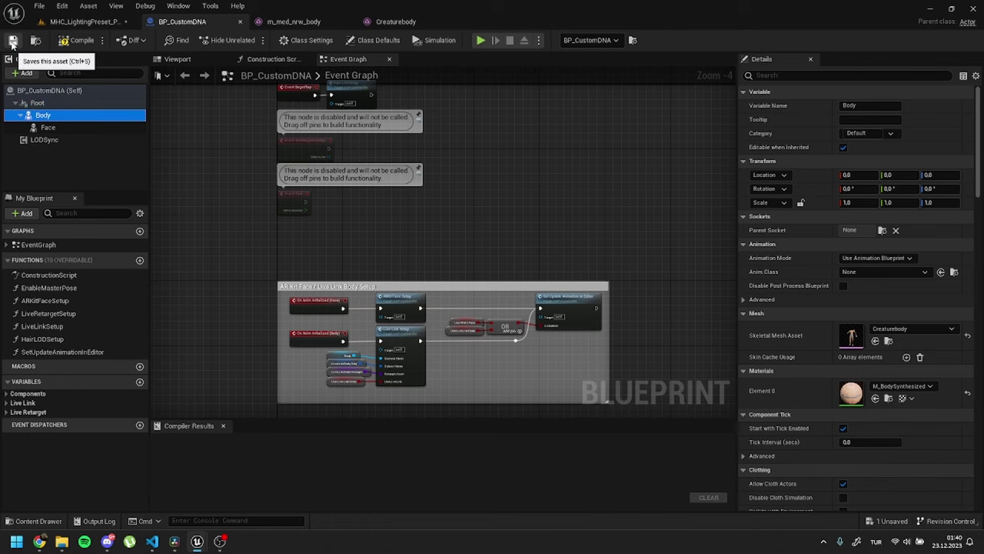
In the level, select the BP_CustomDNA actor's Face component and scroll to its Materials.
left_click(81, 22)
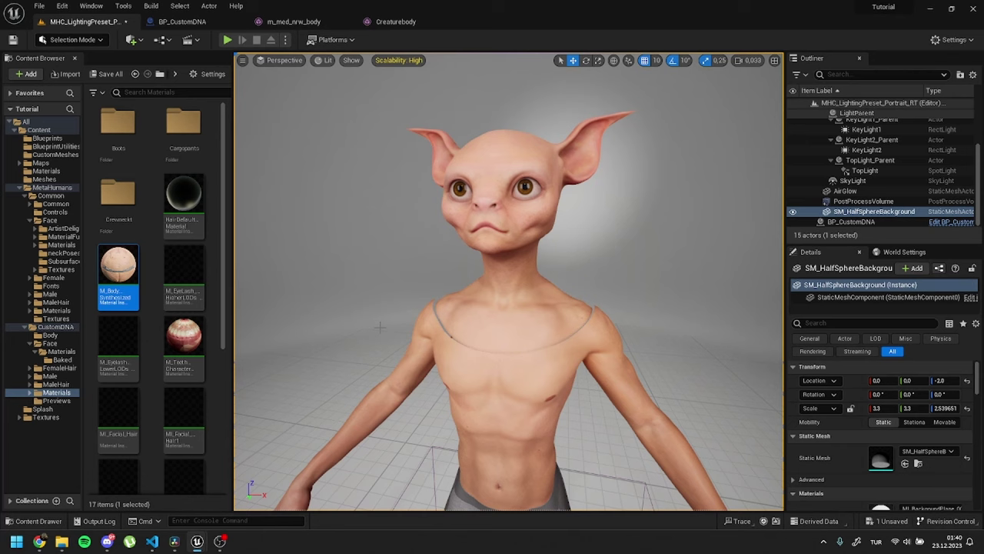
left_click(465, 327, "ctrl")
left_click(841, 214)
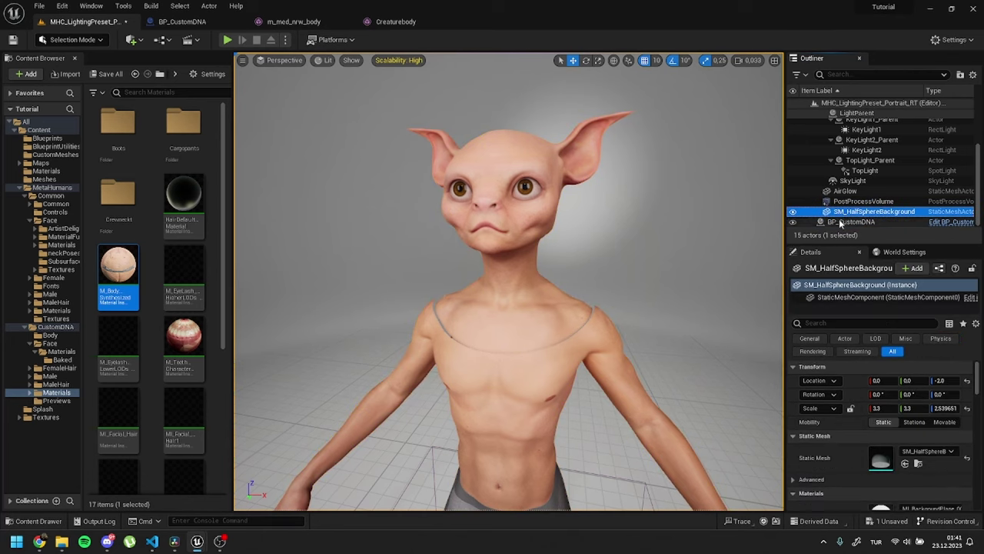
left_click(846, 222)
left_click_drag(975, 292, 974, 301)
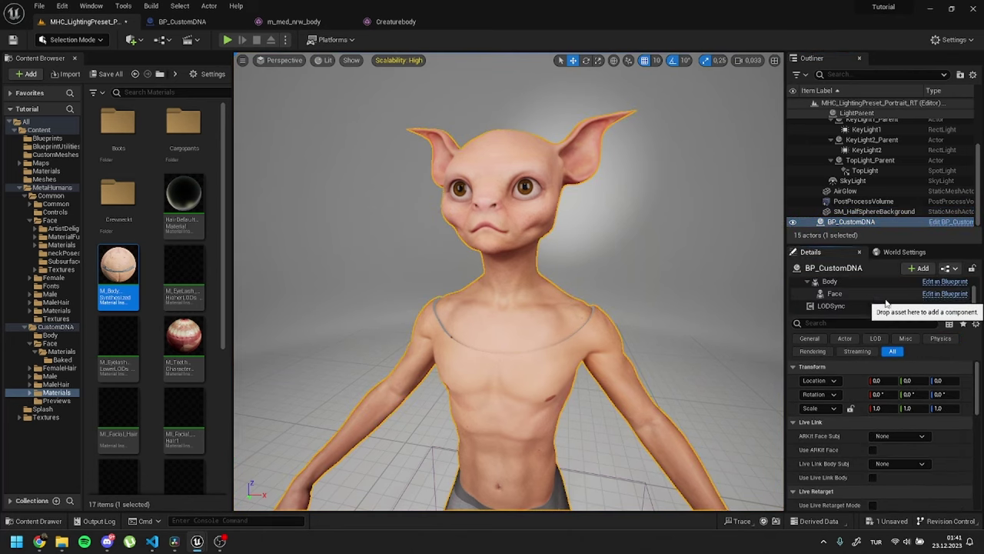
left_click(907, 294)
left_click_drag(977, 367, 978, 392)
scroll(978, 392, "down", 2)
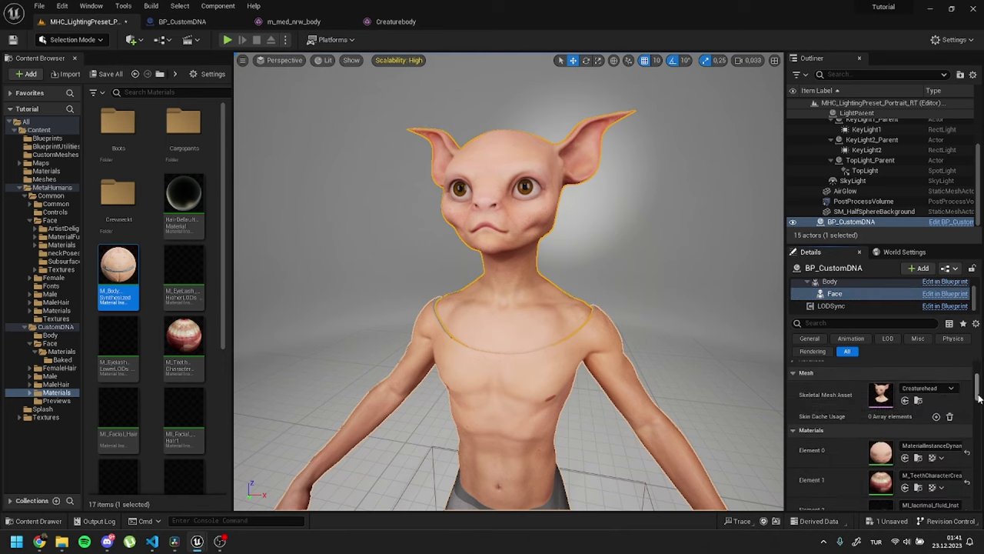
Set NeckHideScale to 0 in parent material MI_HeadSynthesized_Baked, save it, and check the level.
double_click(883, 455)
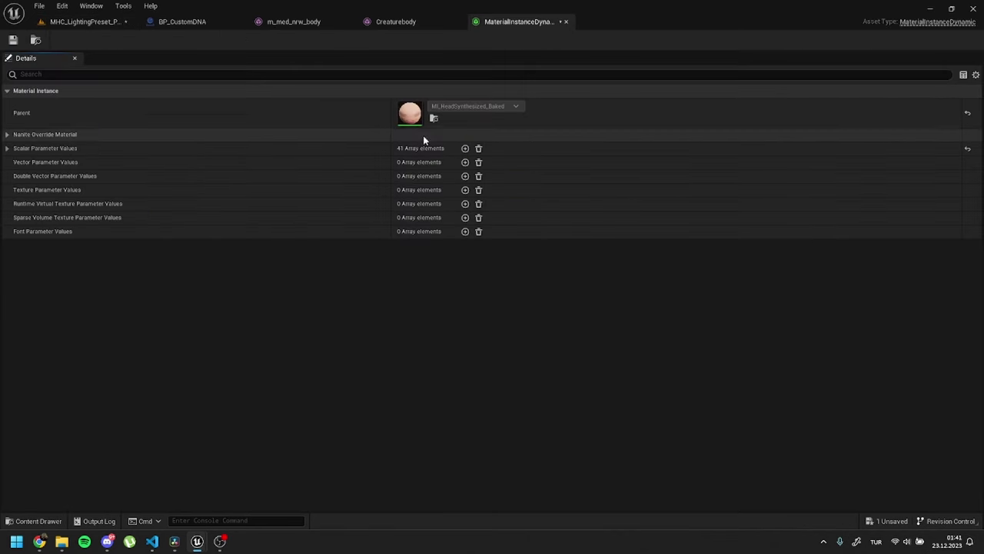
double_click(412, 114)
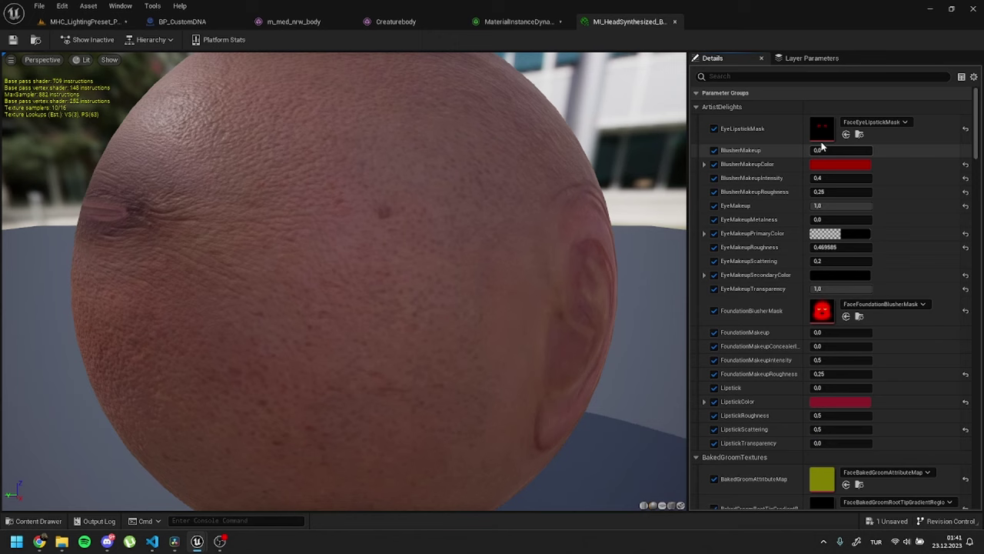
left_click(810, 77)
type("nec")
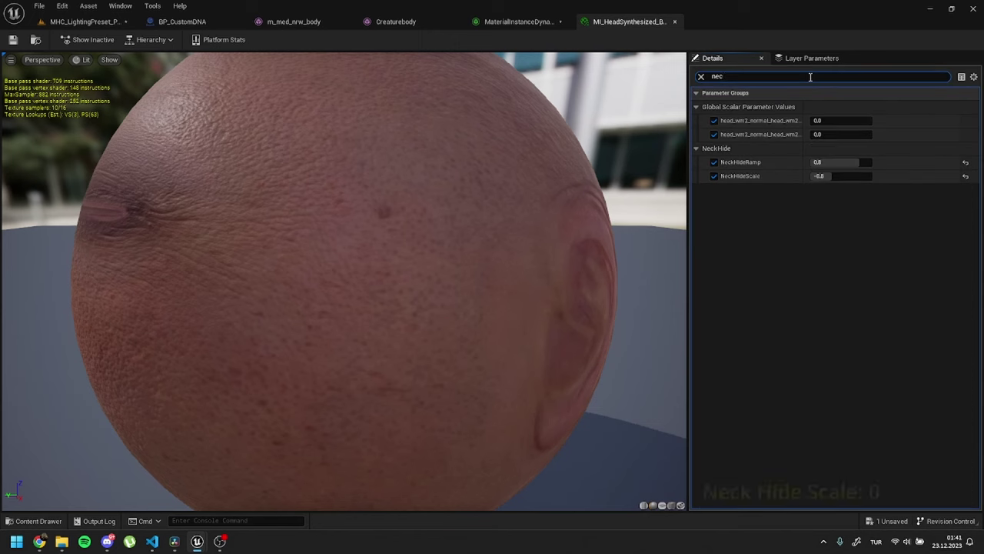
type("k")
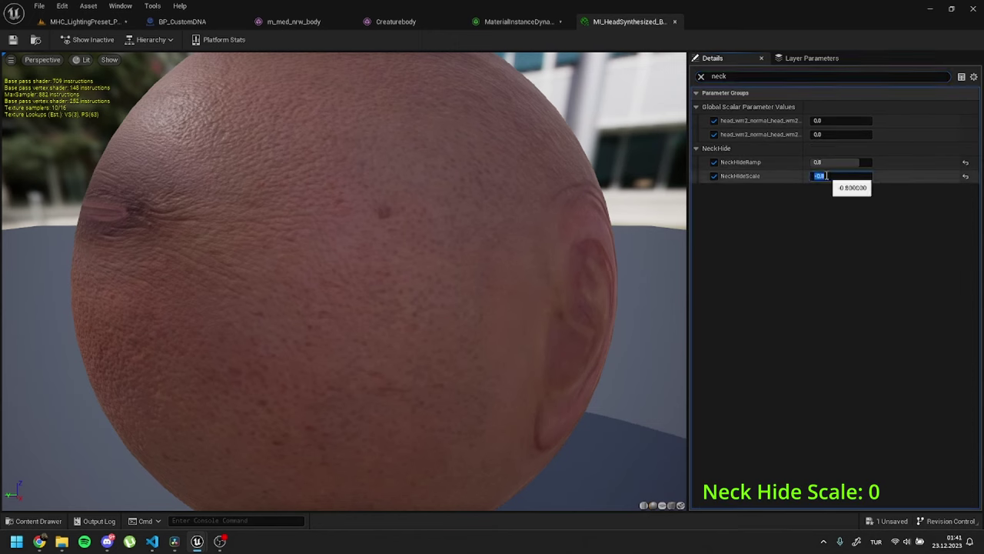
left_click(826, 176)
type("0")
key("Return")
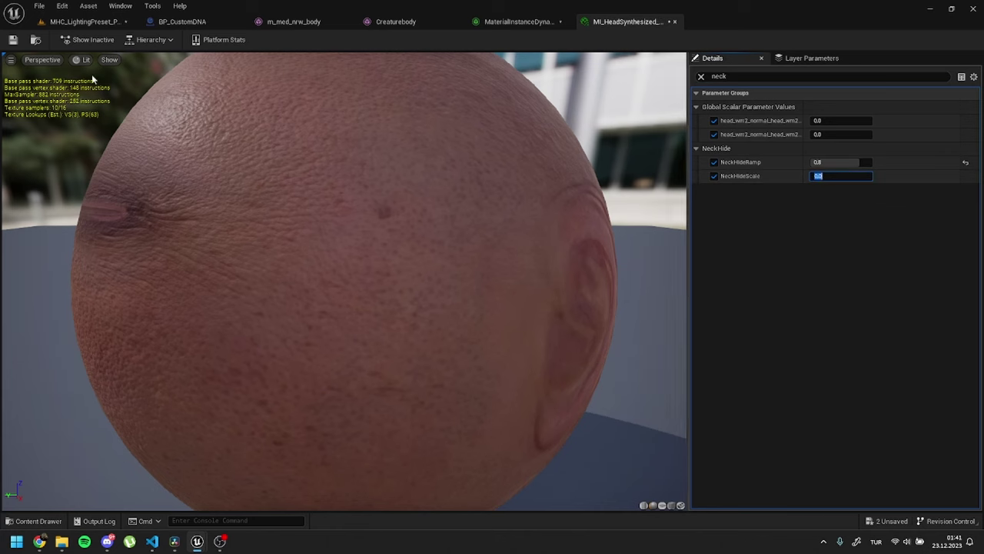
left_click(13, 39)
left_click(71, 21)
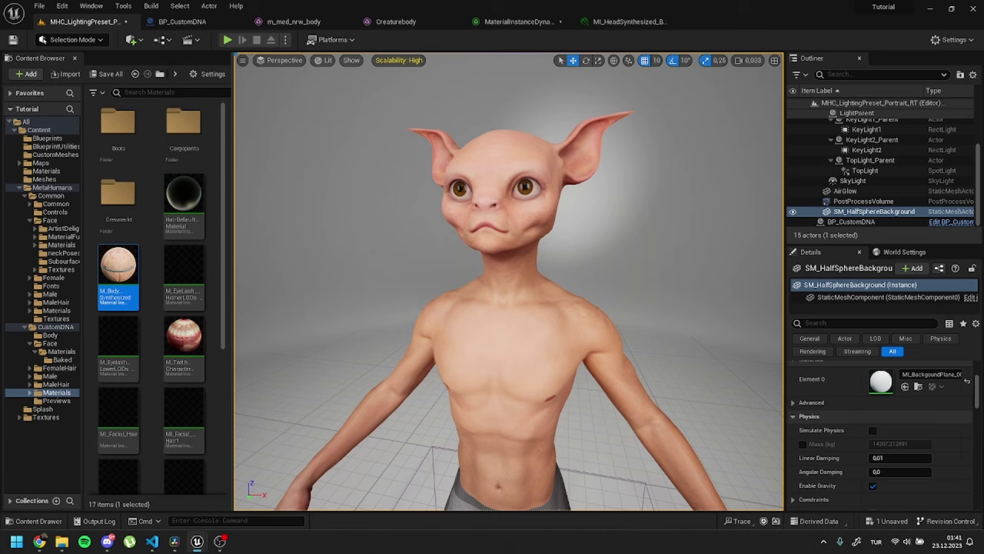
Select the creature actor and orbit round to inspect its back and shoulders.
left_click(492, 346)
left_click_drag(492, 346, 661, 326, "alt")
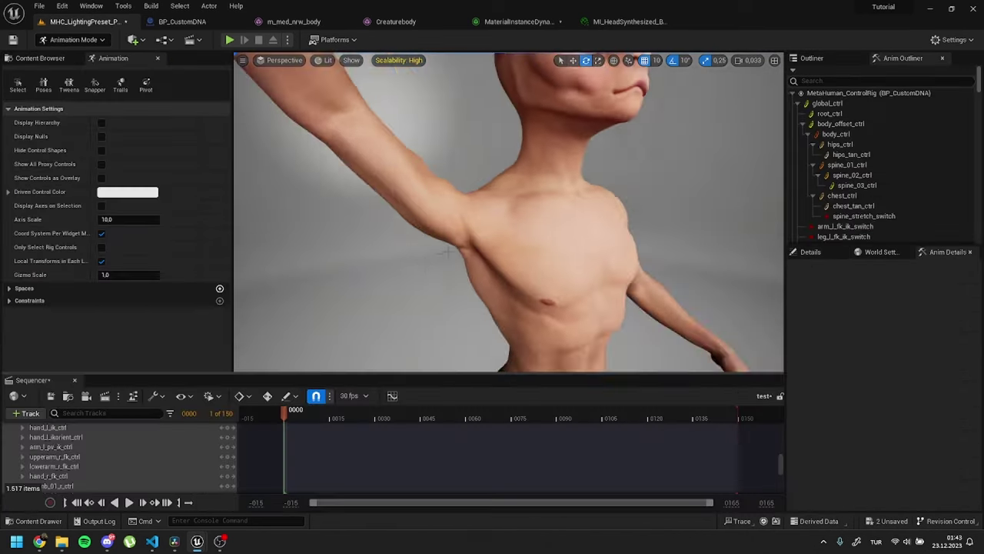